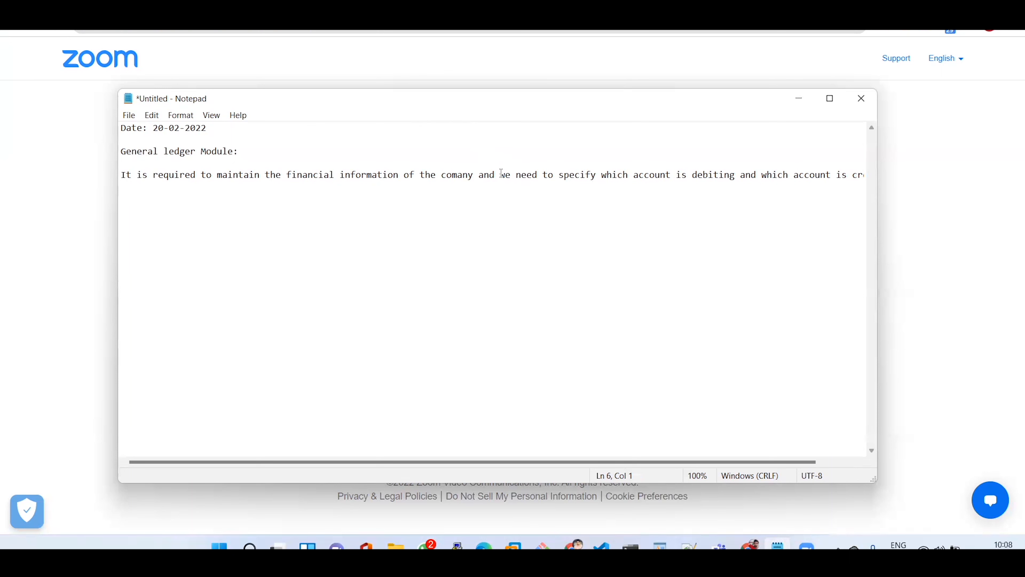
Break the description line before "we need to specify" and add the heading "Step 1: Create Chart of Accounts" below the paragraph.
click(501, 174)
key(Return)
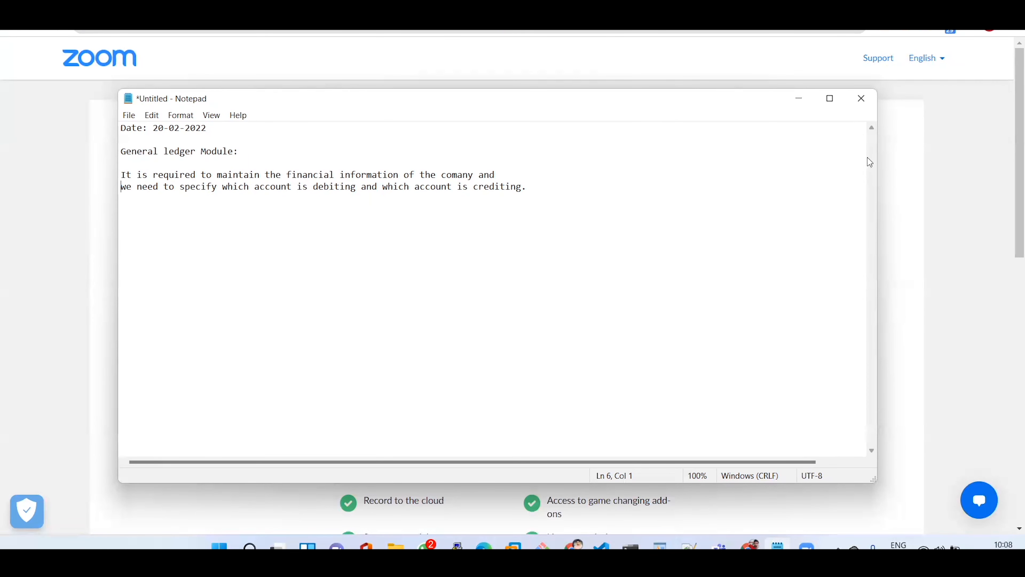
click(552, 191)
key(Return)
key(Return)
key(Return)
text(Step 1: Create Chart of Accounts)
key(Return)
key(Return)
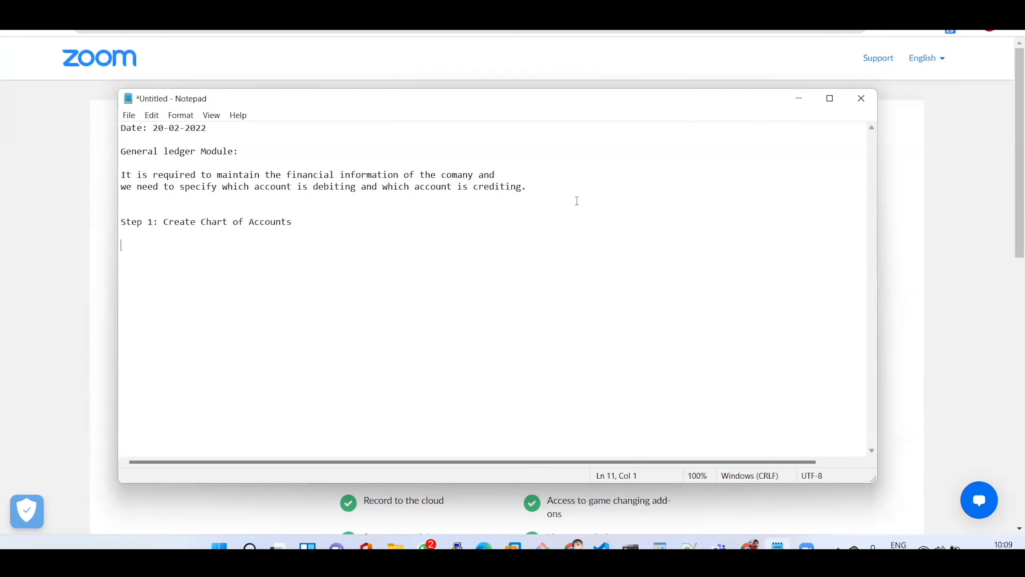
Append ": It is required to know the finnacial information of the legal entity." to the Step 1 heading and start new lines below.
click(304, 224)
text(It is required to know th)
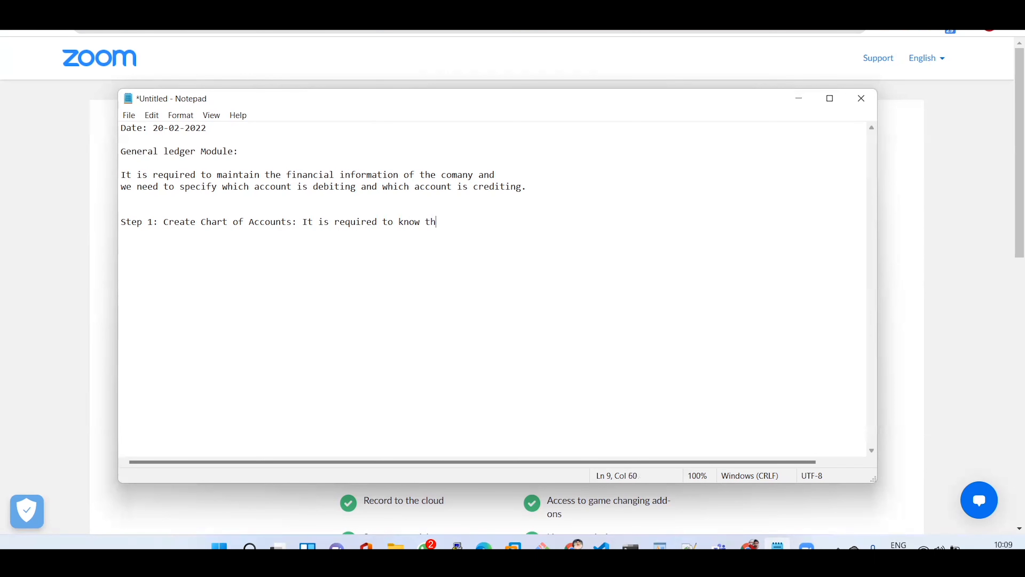
text(e finnacial informati)
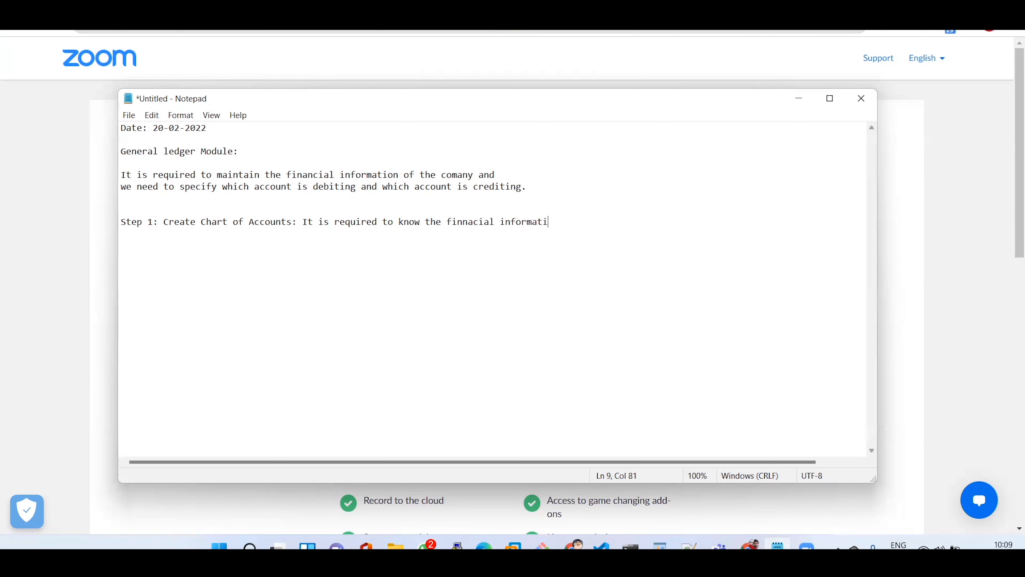
text(on of the legal entit)
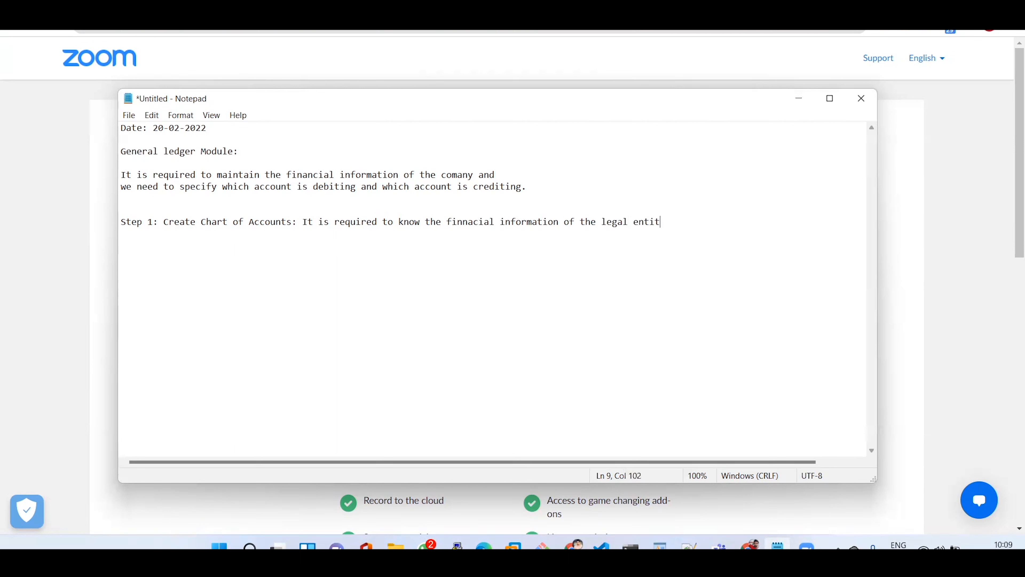
text(y.)
key(Return)
key(Return)
Switch to the D365 virtual machine, reload the Finance and Operations page and open its dashboard.
mouse_move(517, 540)
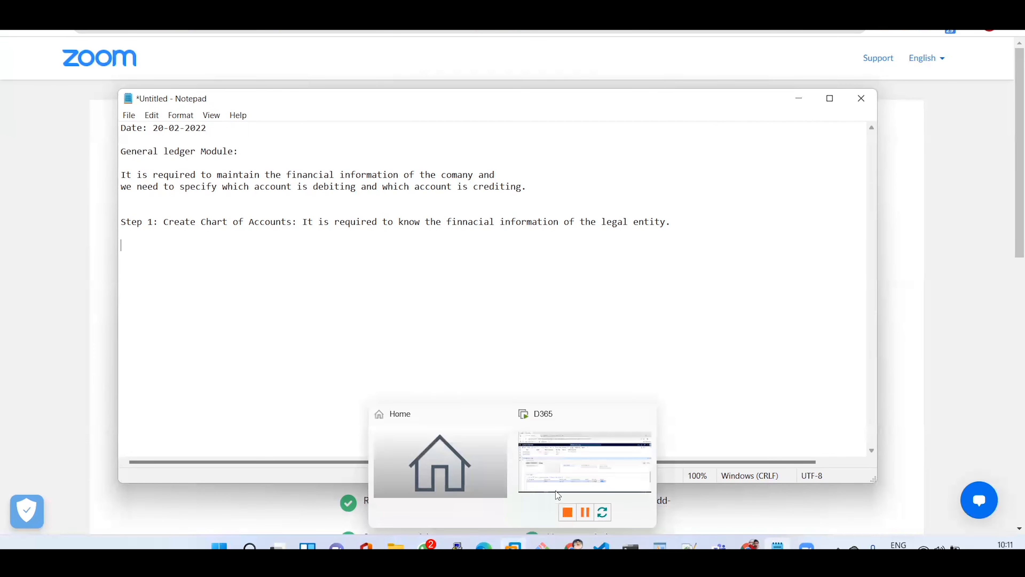
click(588, 451)
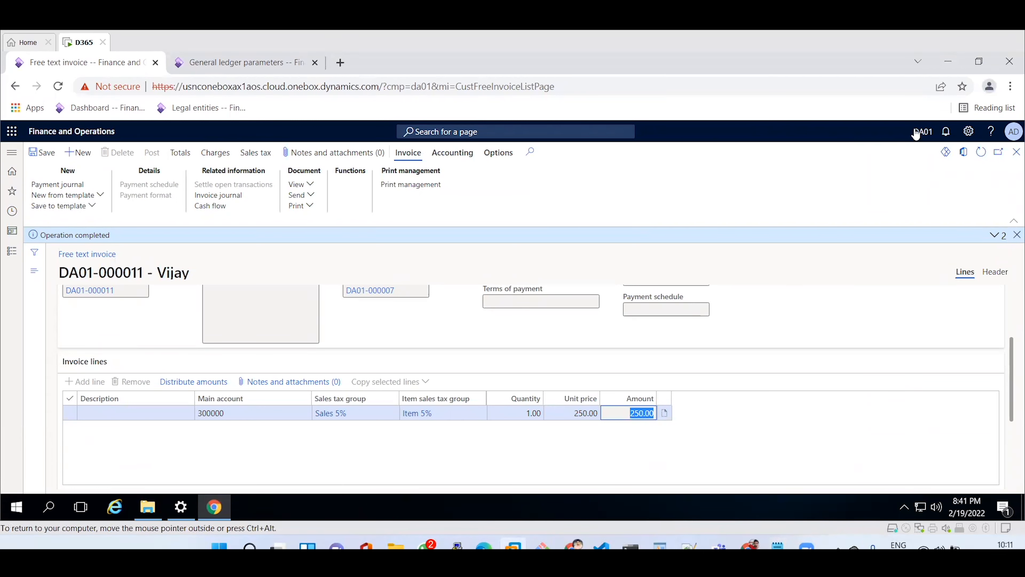
click(65, 132)
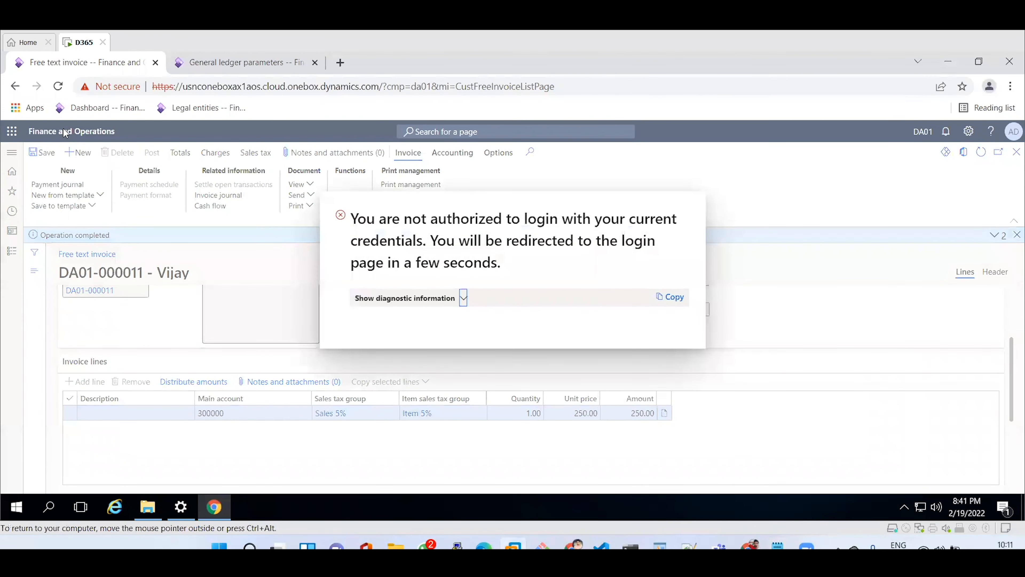
click(57, 90)
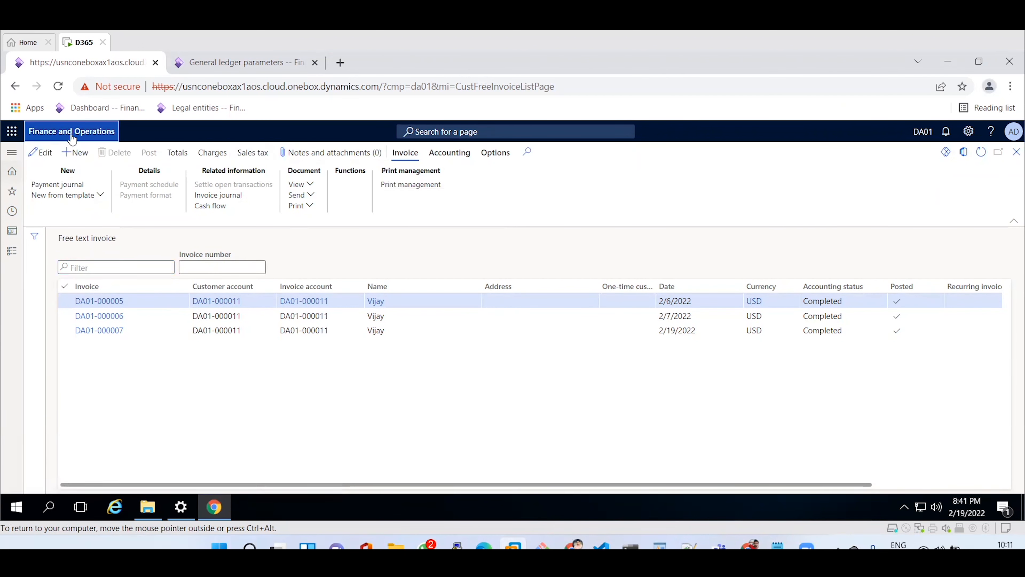
click(105, 134)
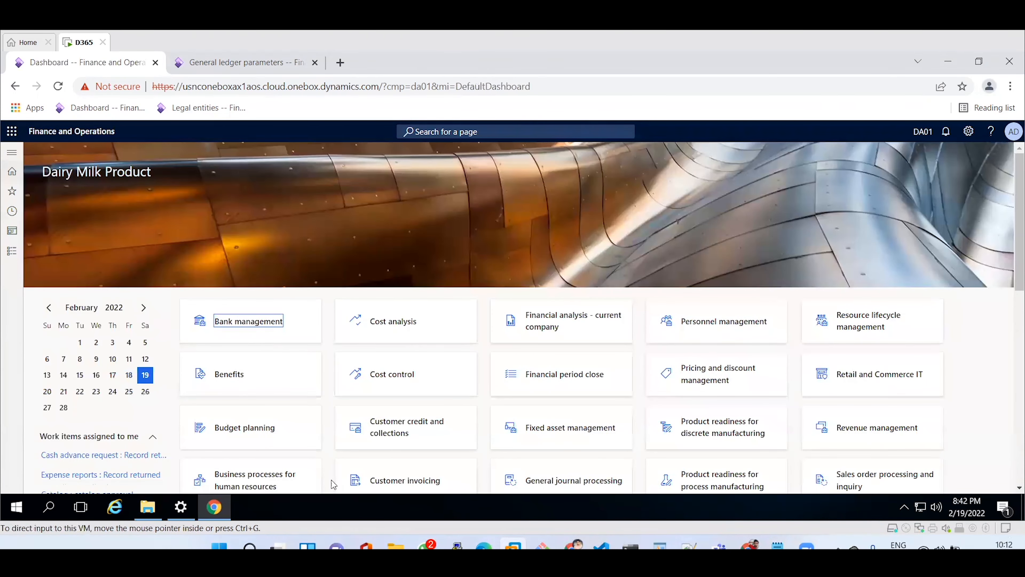
Change the active company to MT01, Mind tree Company.
click(921, 133)
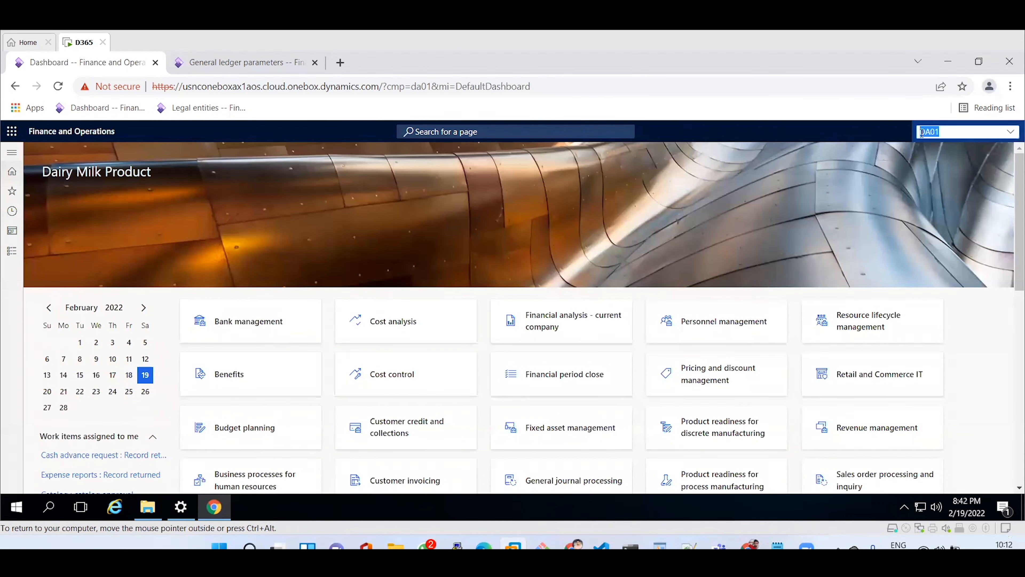
text(MT)
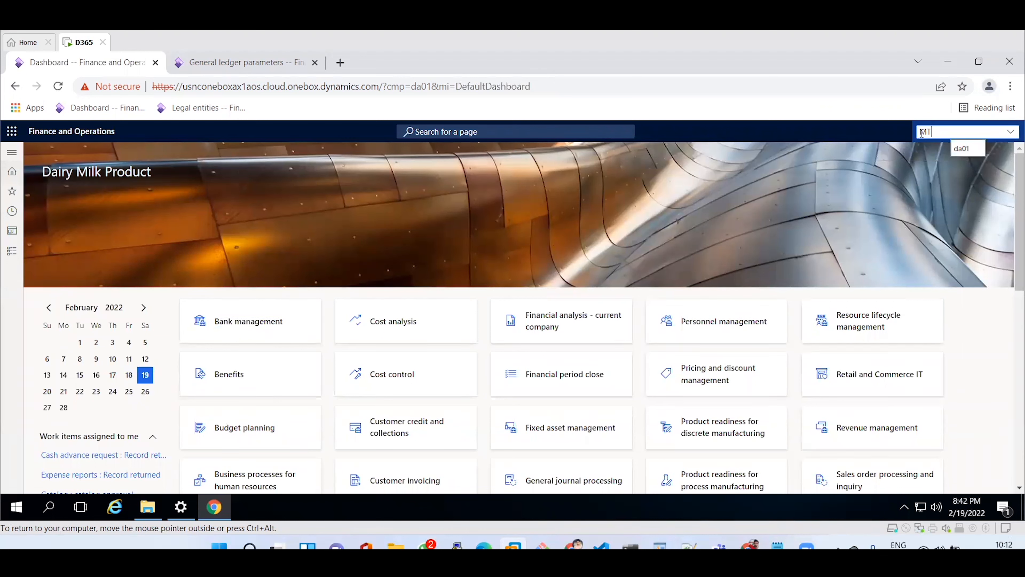
text(01)
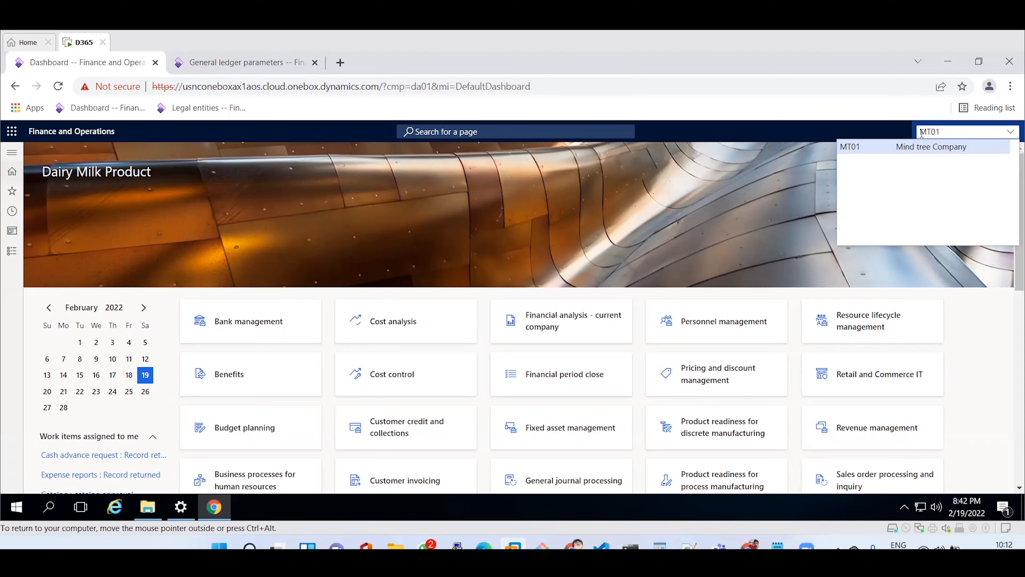
click(922, 146)
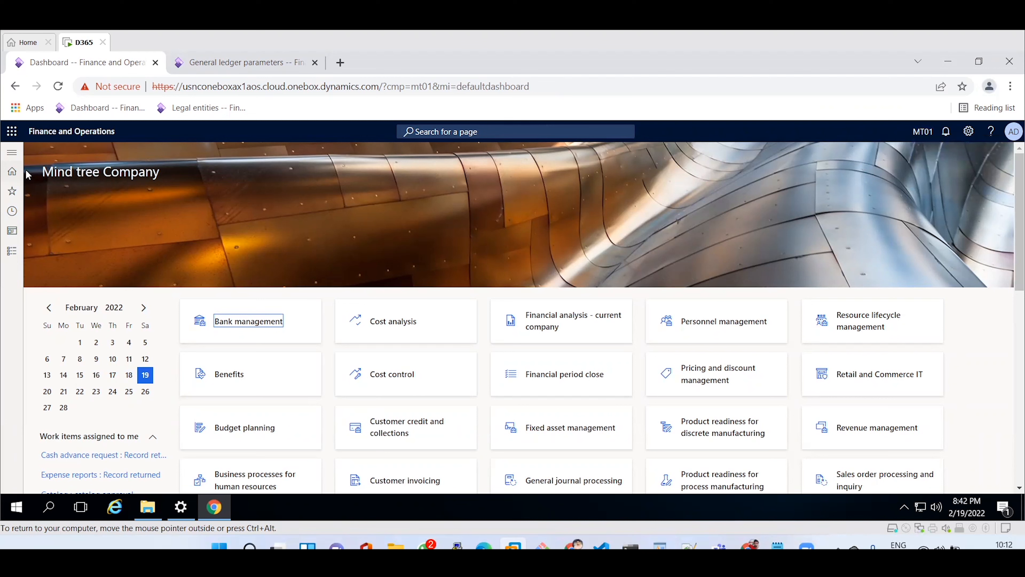
Open the General ledger module's page list, collapse all groups, and expand Accounts under Chart of accounts.
click(12, 156)
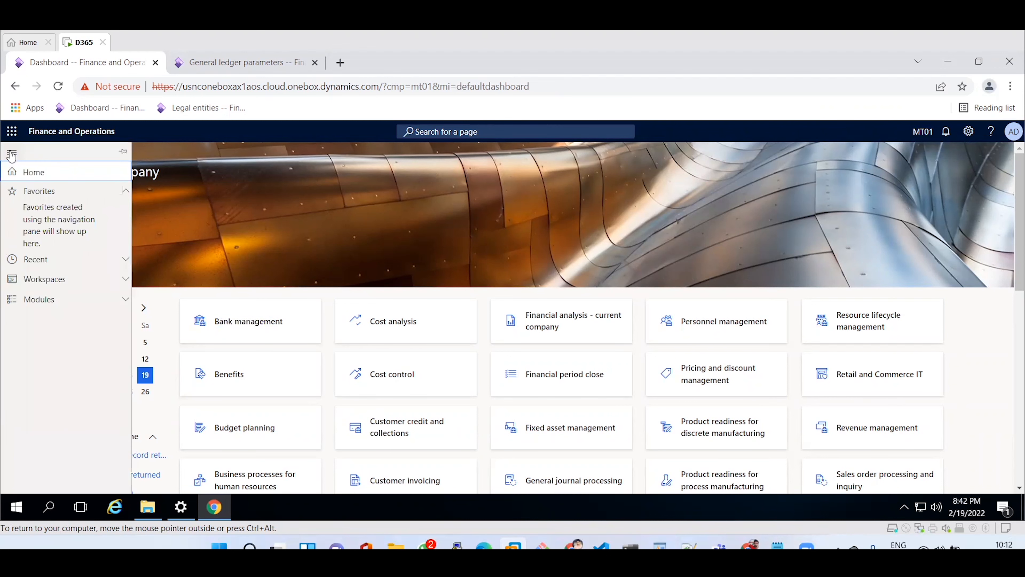
click(60, 310)
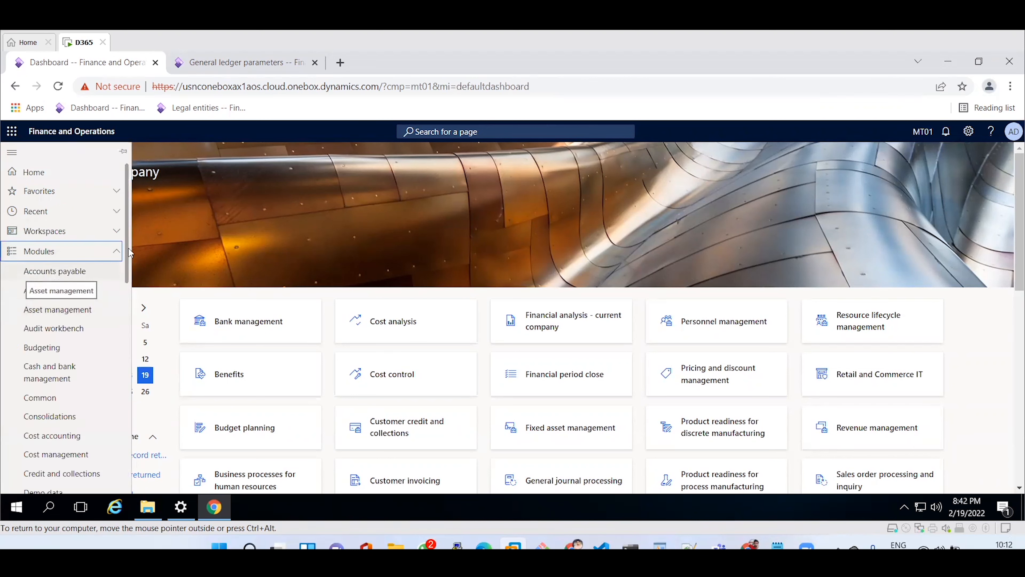
drag(130, 245, 138, 311)
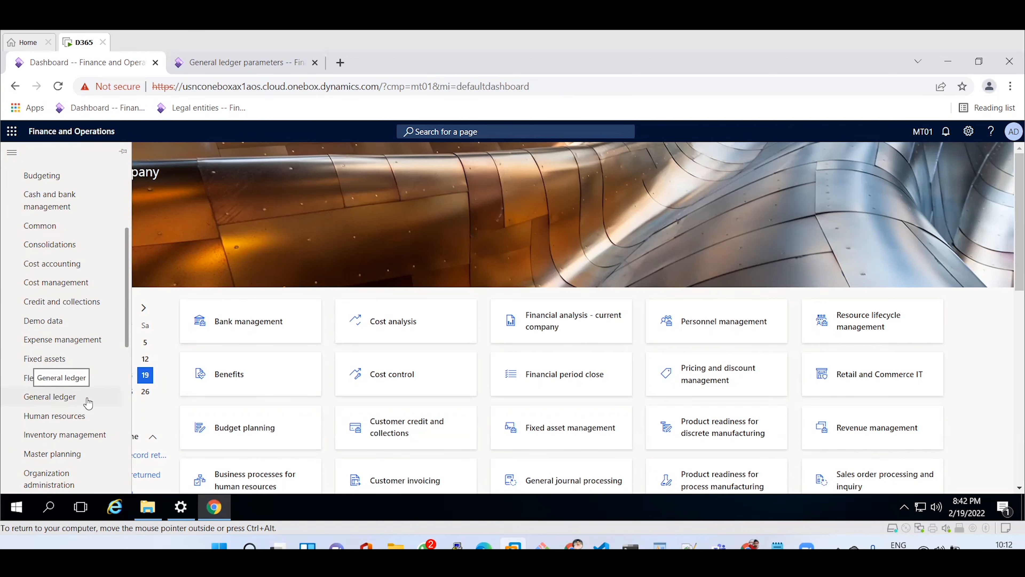
click(49, 396)
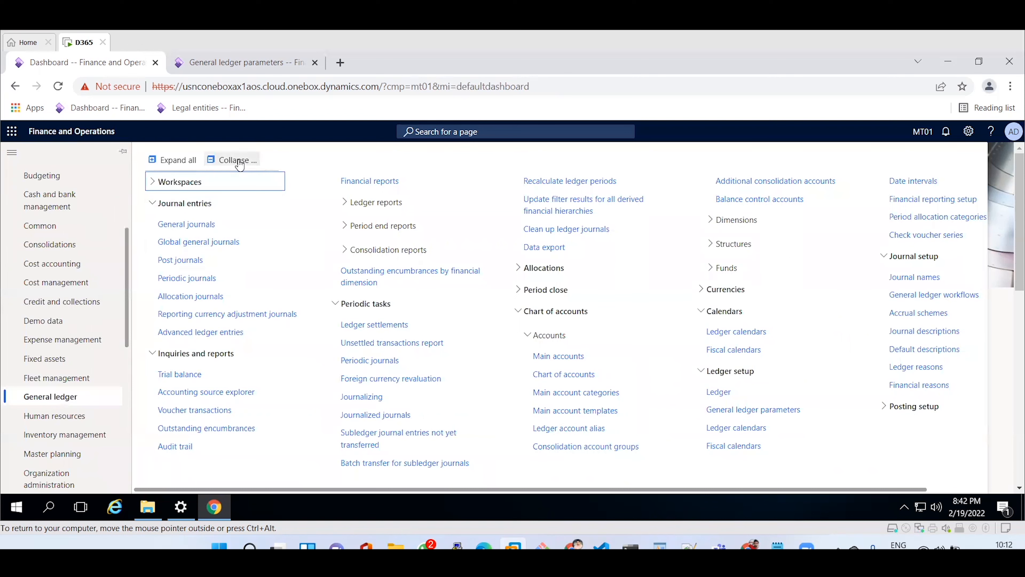
click(240, 162)
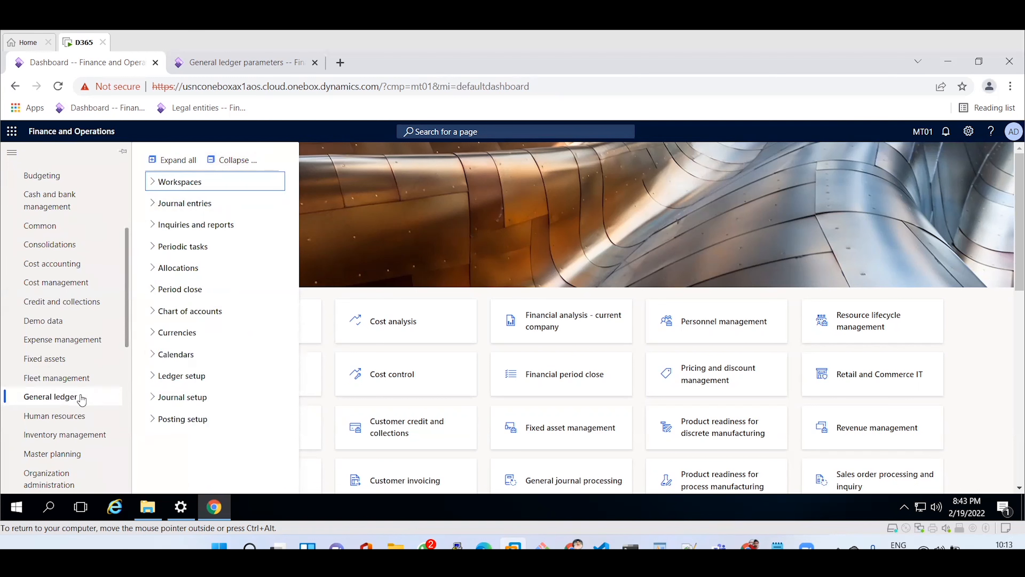
click(181, 312)
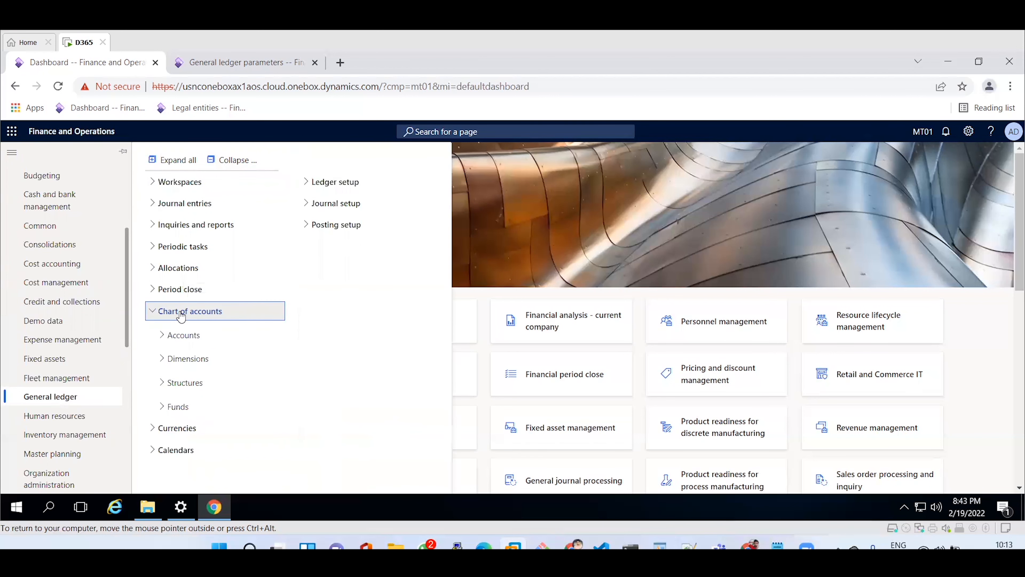
click(165, 340)
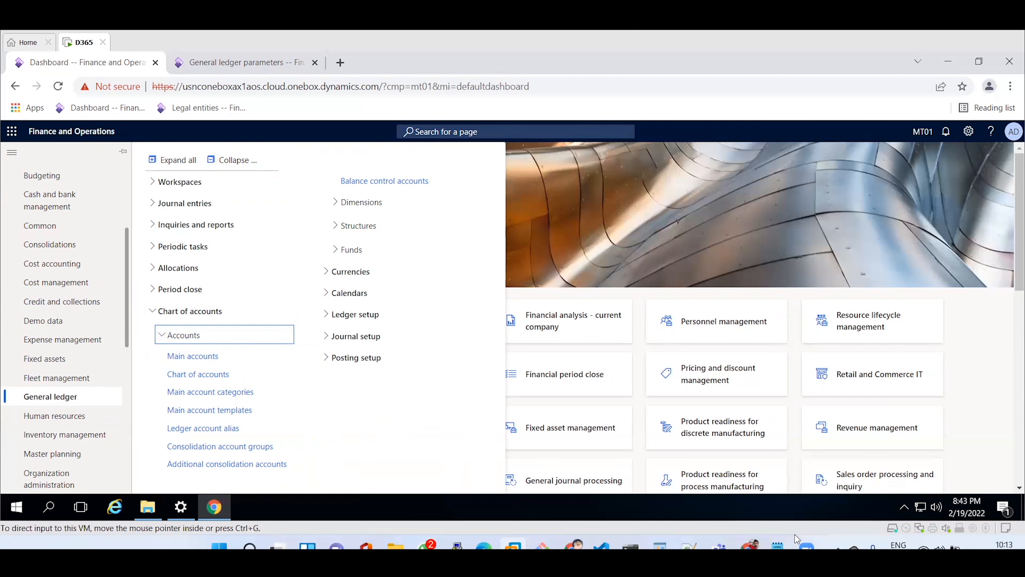
Switch to Notepad and add the line "path: General ledger >> Chart of Accounts >> Main Accounts >> Chart of Accounts".
click(778, 545)
key(Return)
text(path: Ge)
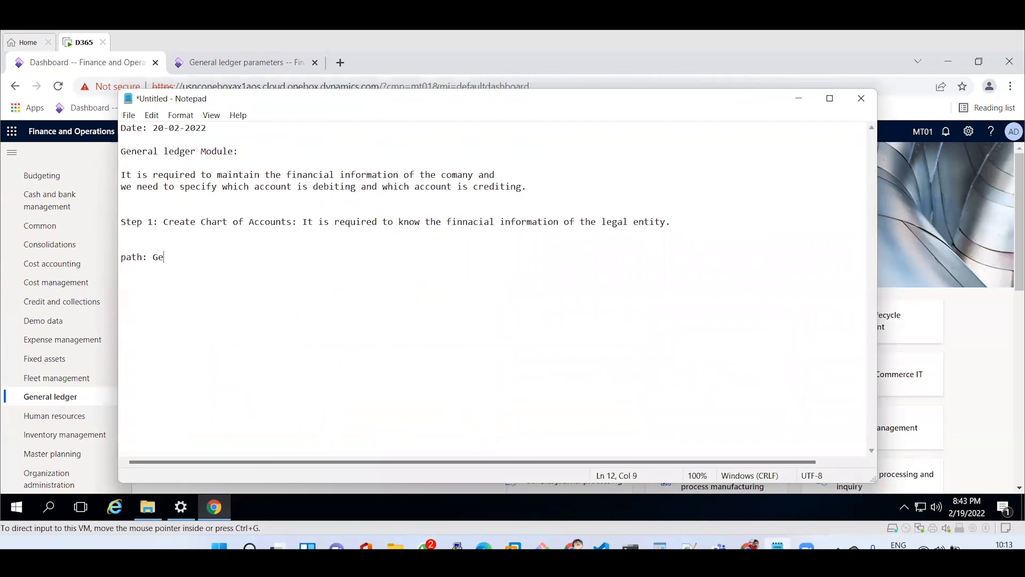
text(neral ledger >> Chart of Accoun)
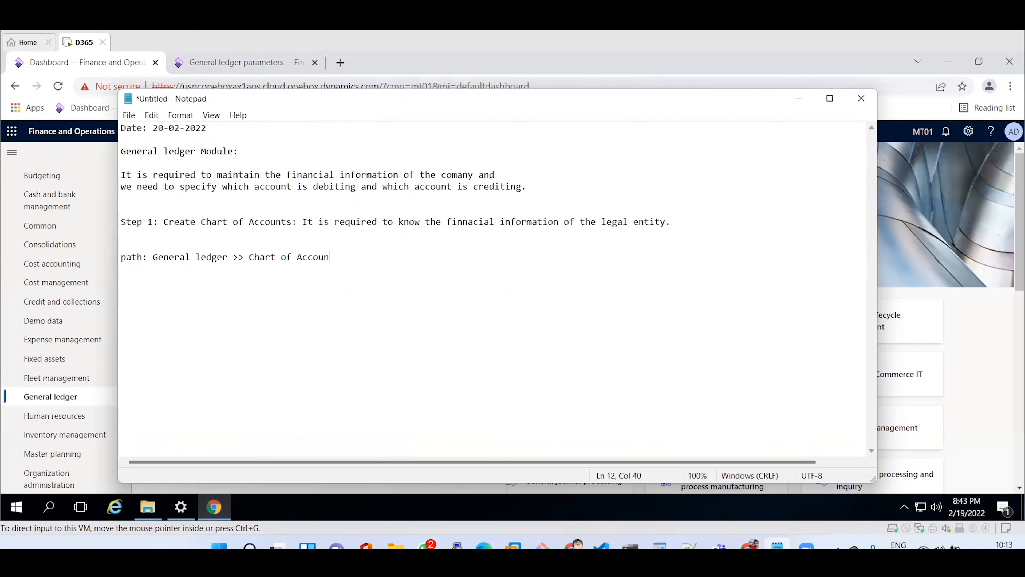
text(ts >> Main Accounts >> Chart of Accounts)
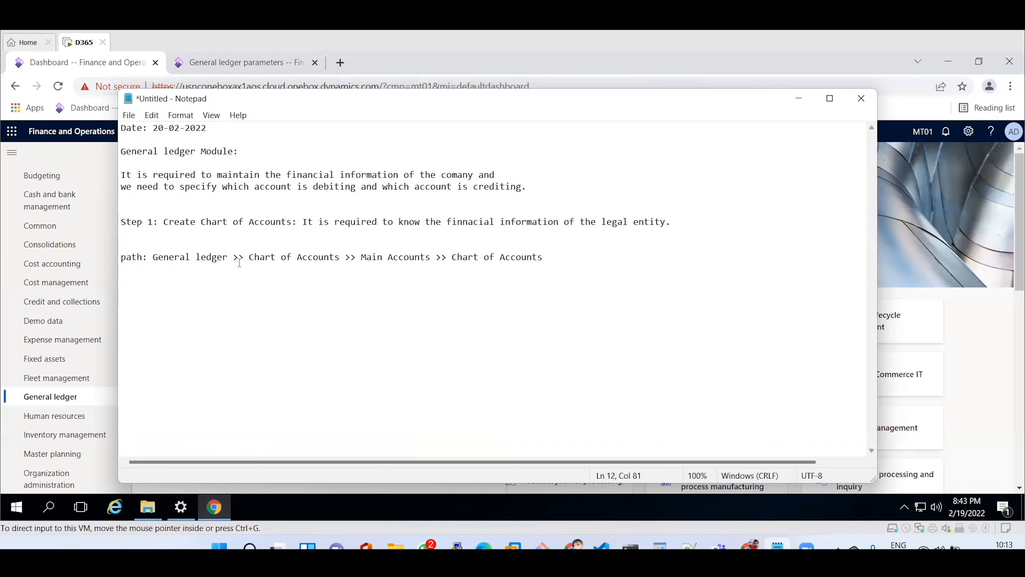
Replace each ">>" separator in the path line with "-->", spaced from the words around it.
drag(234, 256, 244, 256)
key(BackSpace)
text(-->)
double_click(358, 257)
text(-->)
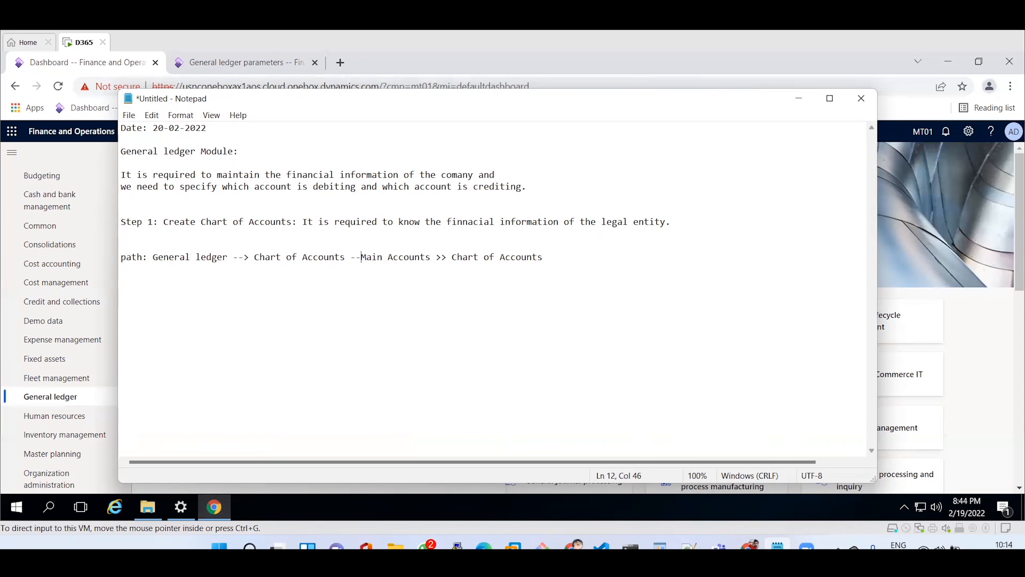
double_click(444, 257)
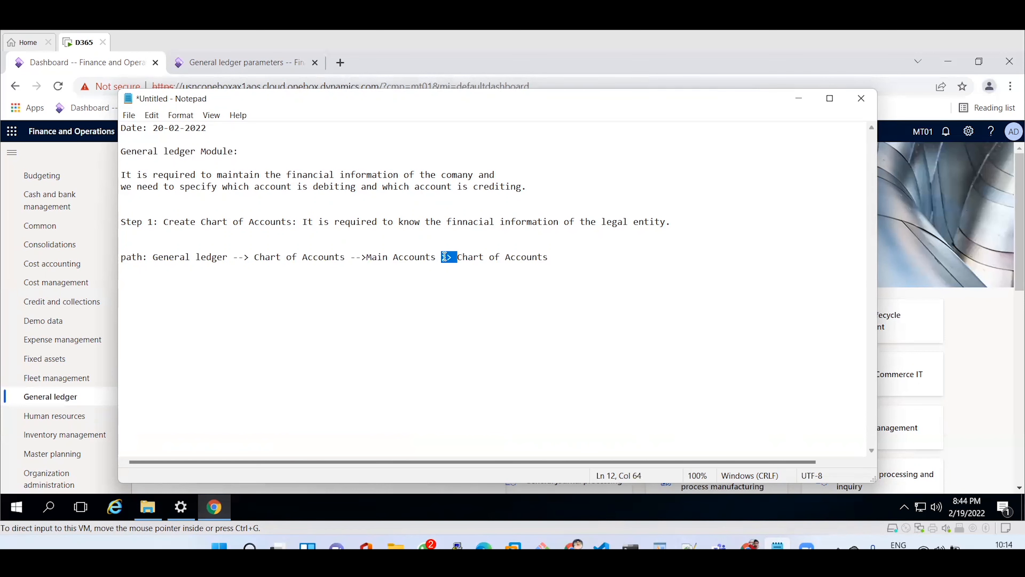
text(-->)
click(367, 257)
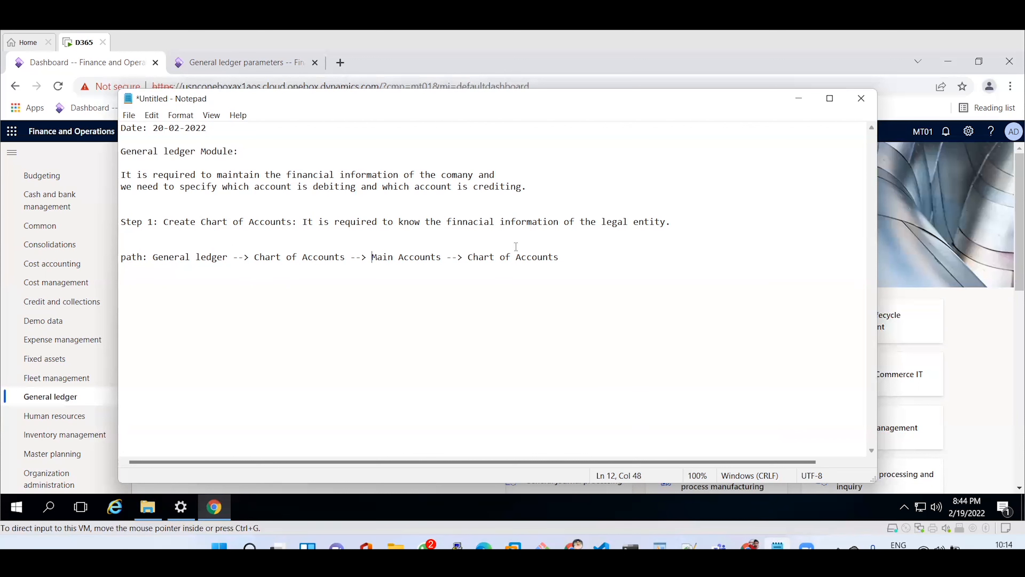
Return to Finance and Operations in the virtual machine and open the Chart of accounts page.
drag(572, 253, 121, 257)
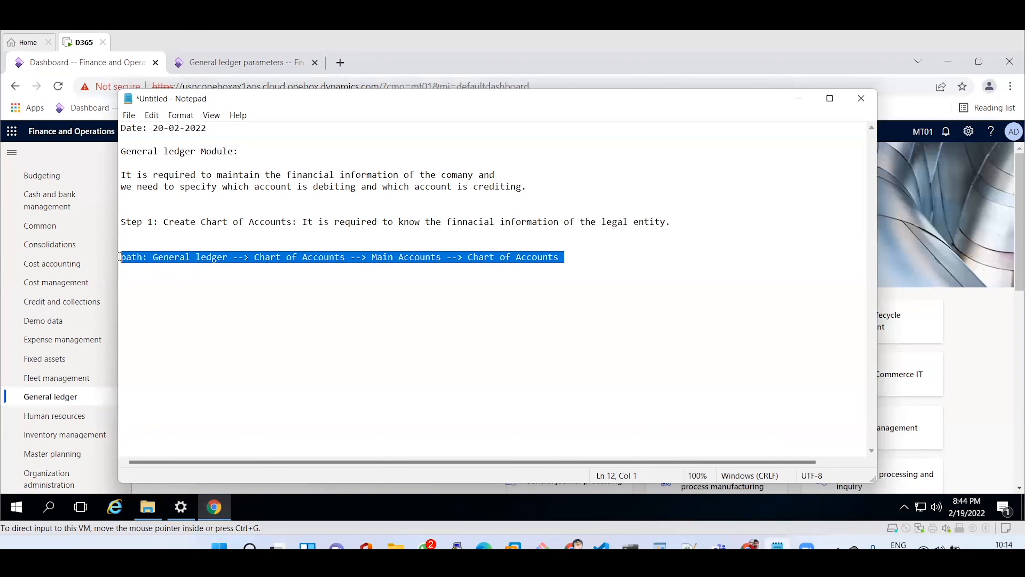
click(800, 104)
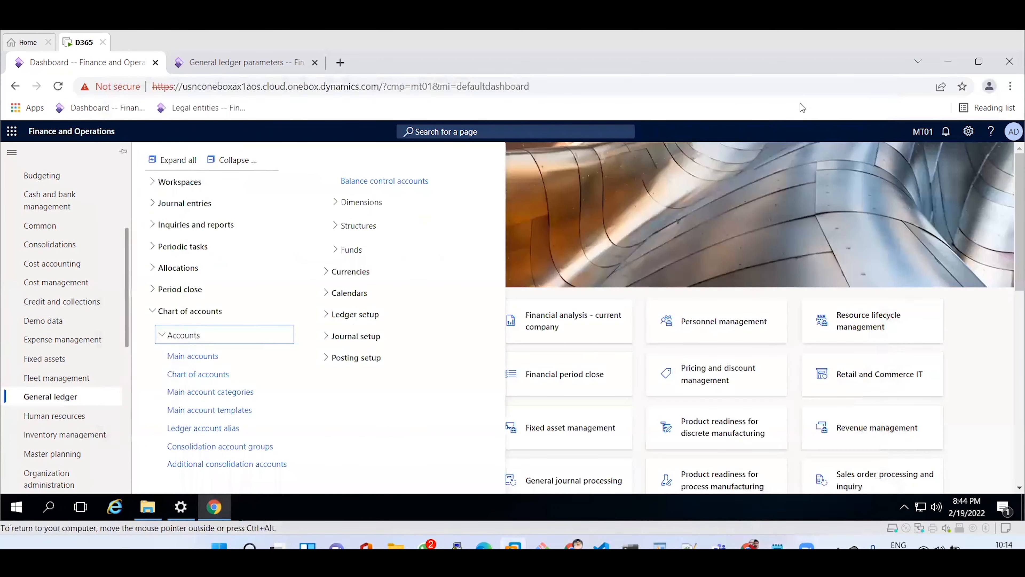
click(225, 374)
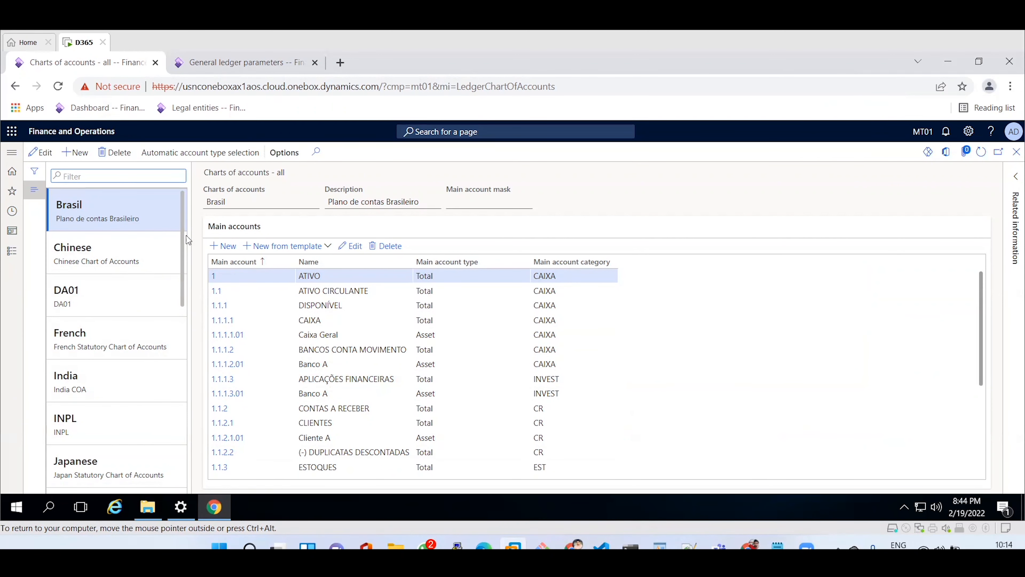
mouse_move(183, 244)
mouse_down()
mouse_move(186, 432)
mouse_move(181, 225)
mouse_up()
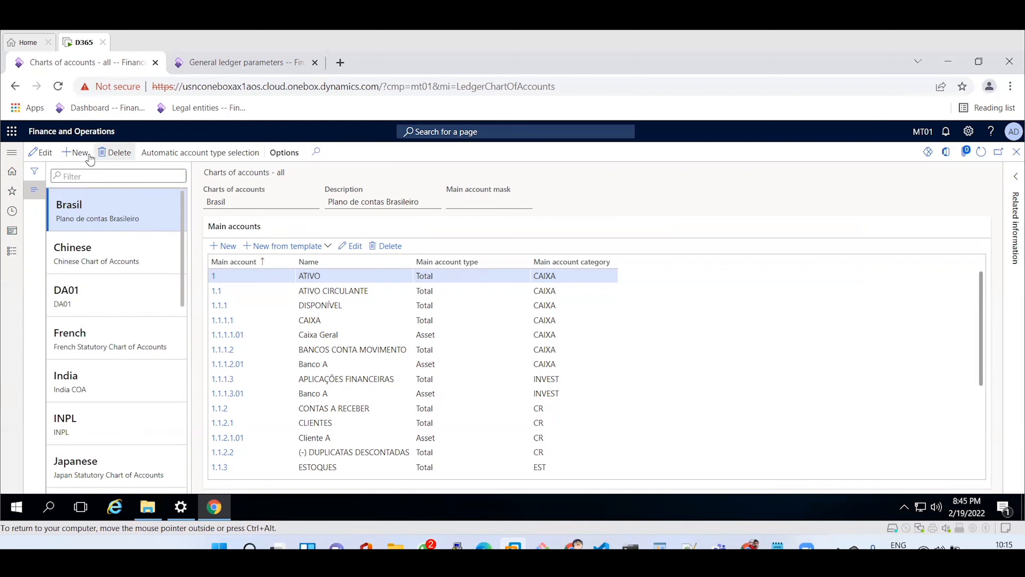
Create a new chart of accounts named MT01 with the description MT01 and save it.
click(80, 154)
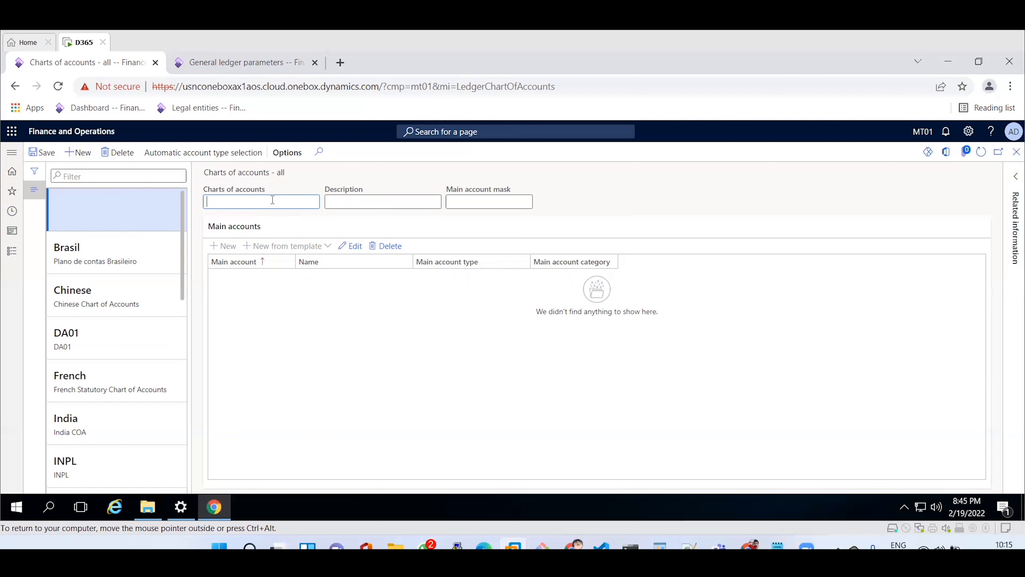
text(MT)
click(336, 201)
text(MT01)
click(47, 156)
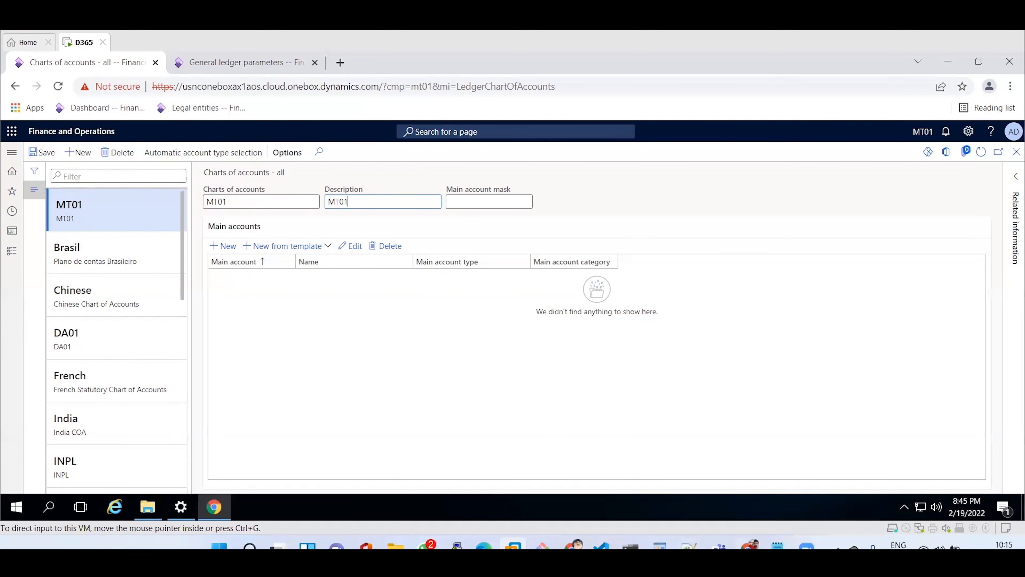
Switch to Notepad and add the heading "Step 2: Create Main Accounts" below the path line.
click(776, 545)
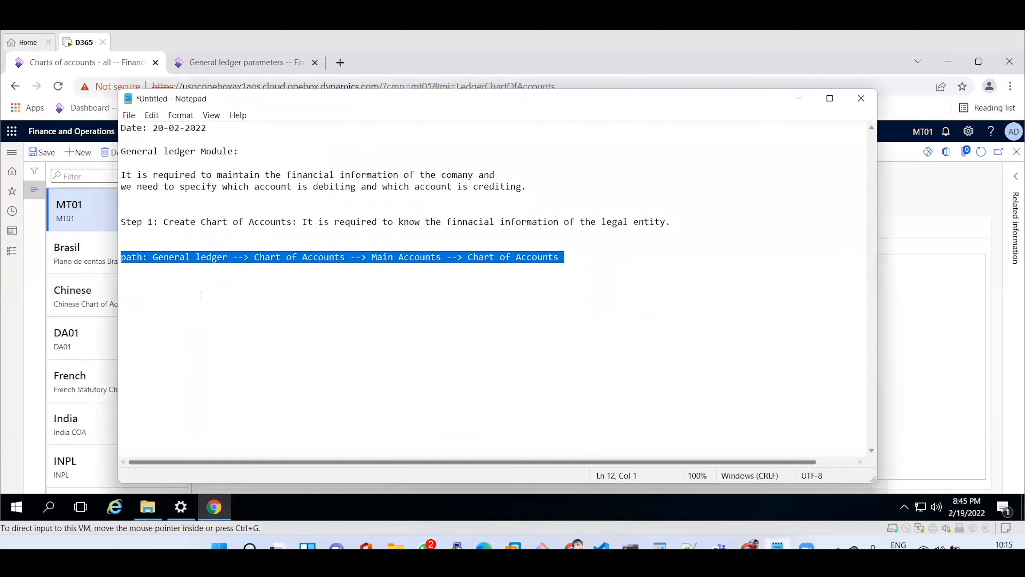
click(133, 279)
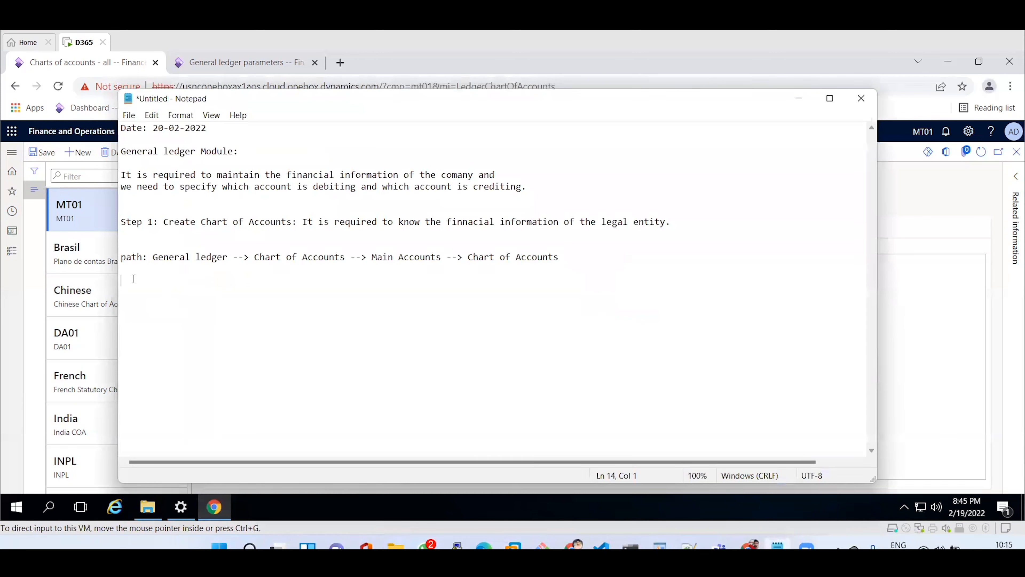
text(Step 2: Create Main Accounts)
key(Return)
key(Return)
Add two example lines under the Step 2 heading with the same sample person's name, ending in "- 100000" and "- 100001".
text(Siva)
key(Return)
key(Return)
text(Siva )
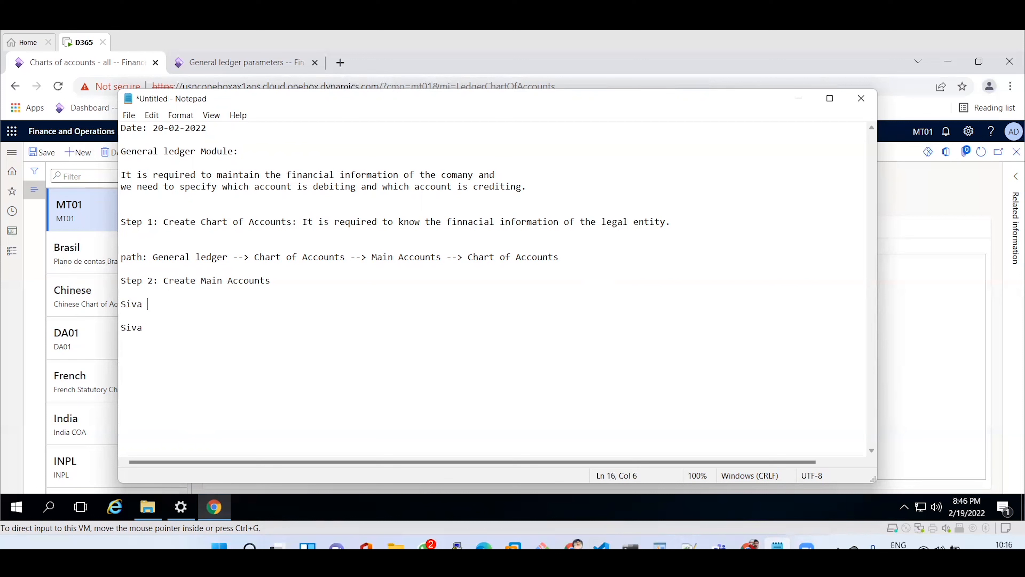
text(K)
key(Down)
key(Down)
text(K)
text(- 100000)
click(171, 328)
text(- 100001)
key(Return)
drag(125, 303, 153, 304)
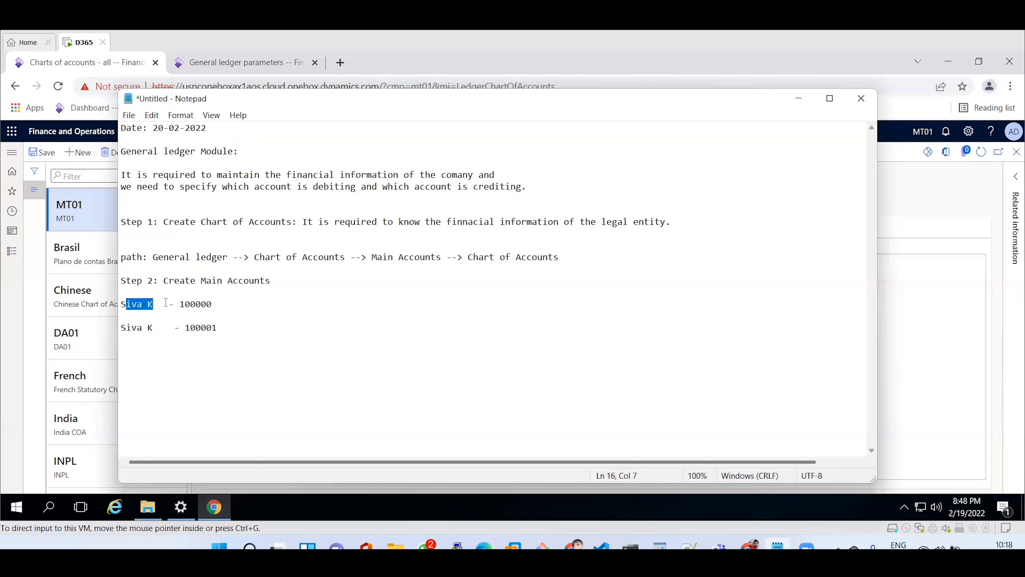
double_click(199, 303)
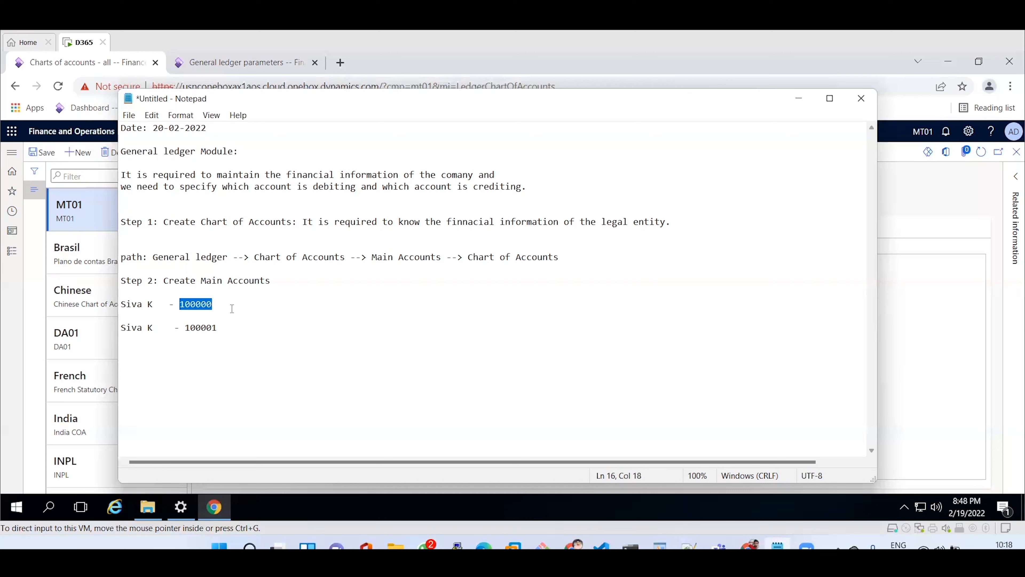
double_click(201, 305)
Extend the Step 2 heading with ": It is a ledger Account which will help to post the debit or credit accounts in the system.".
click(274, 279)
text(:)
text(It is a ledger A)
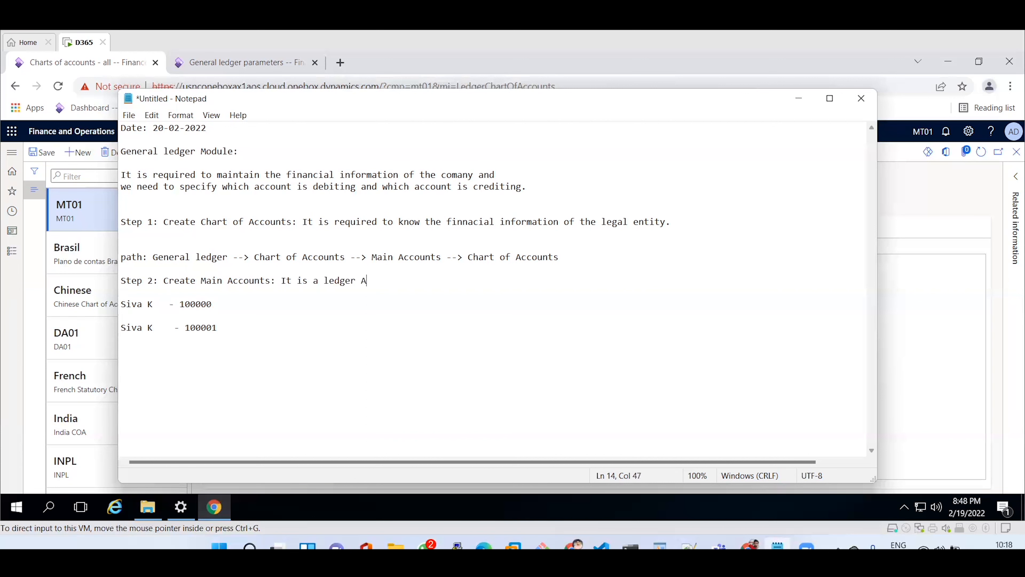
text(ccount which will help to post t)
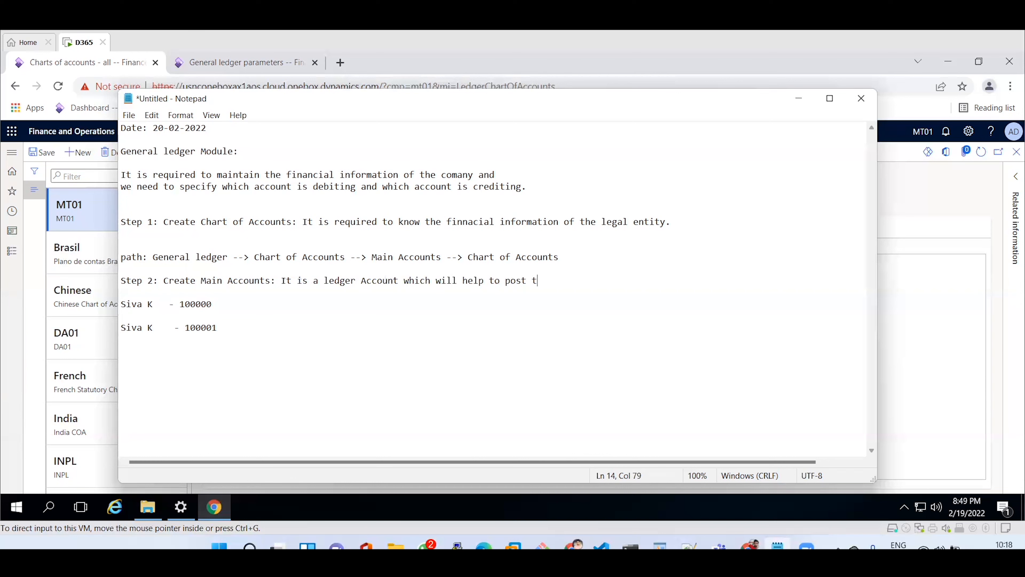
text(he debit or credit accounts in th)
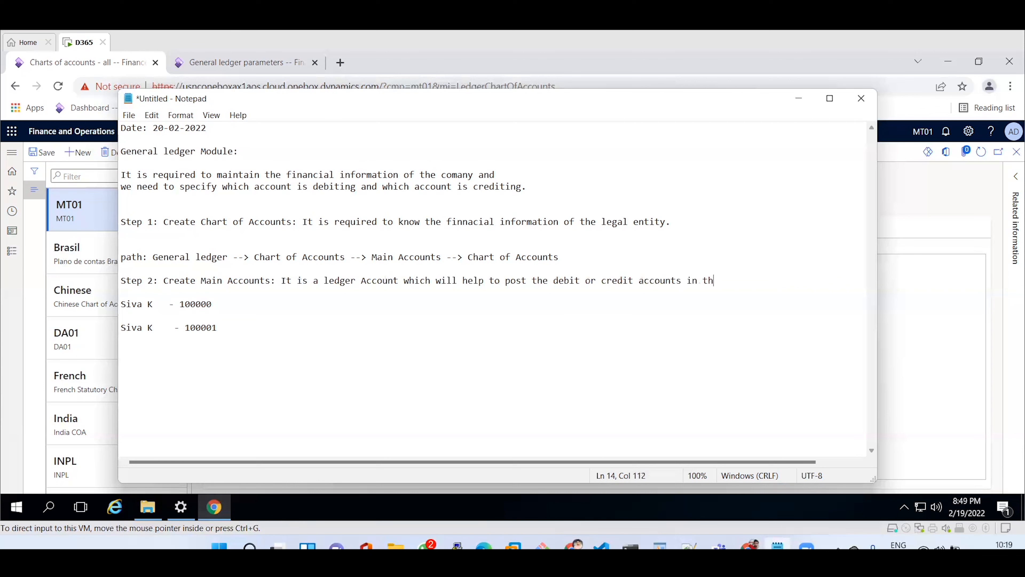
text(e system.)
Add the lines "Debit: 1000" and "Credit: 100" below the two example name lines.
key(Down)
key(Down)
key(Down)
key(Down)
key(Down)
key(Down)
text(Debit)
key(Return)
key(Return)
text(Credit)
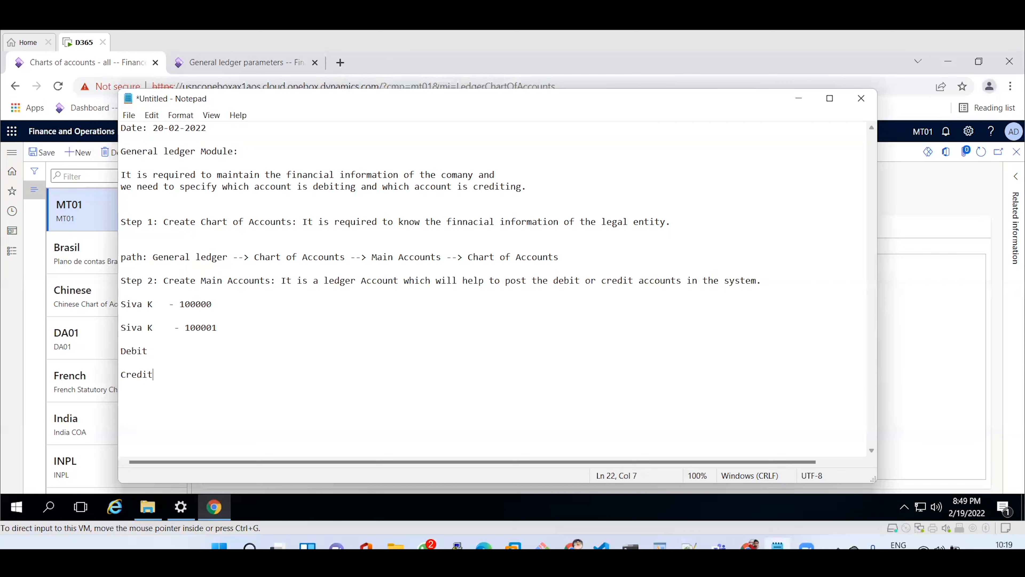
text(:)
key(Up)
text(:)
text(1000)
click(171, 374)
text(100)
drag(160, 351, 207, 348)
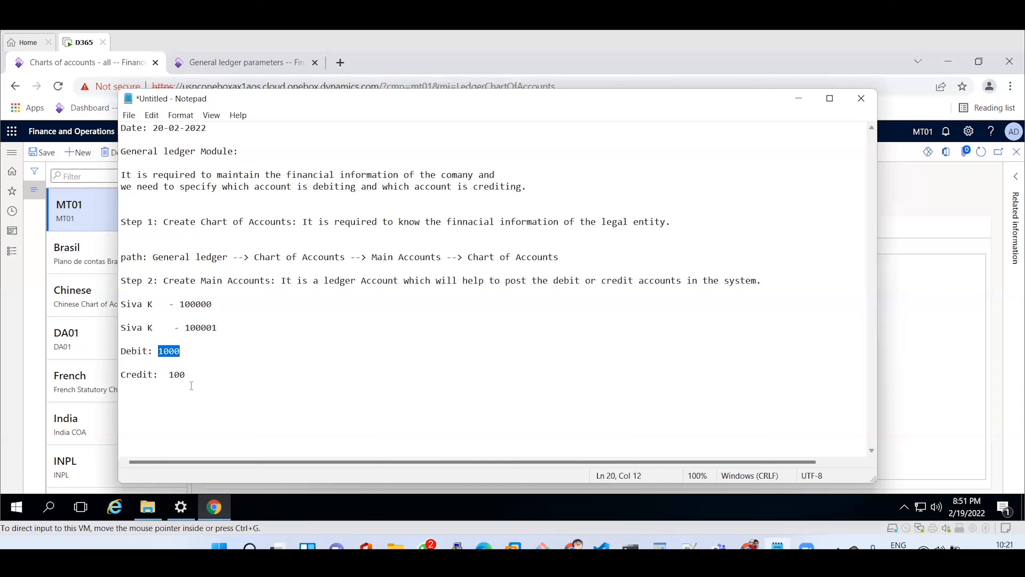
Below the credit line, add "Main Account types: Assets, liability, profit , loss accounts, revenue, income etc.....", set off by extra blank lines.
click(233, 374)
key(Return)
key(Return)
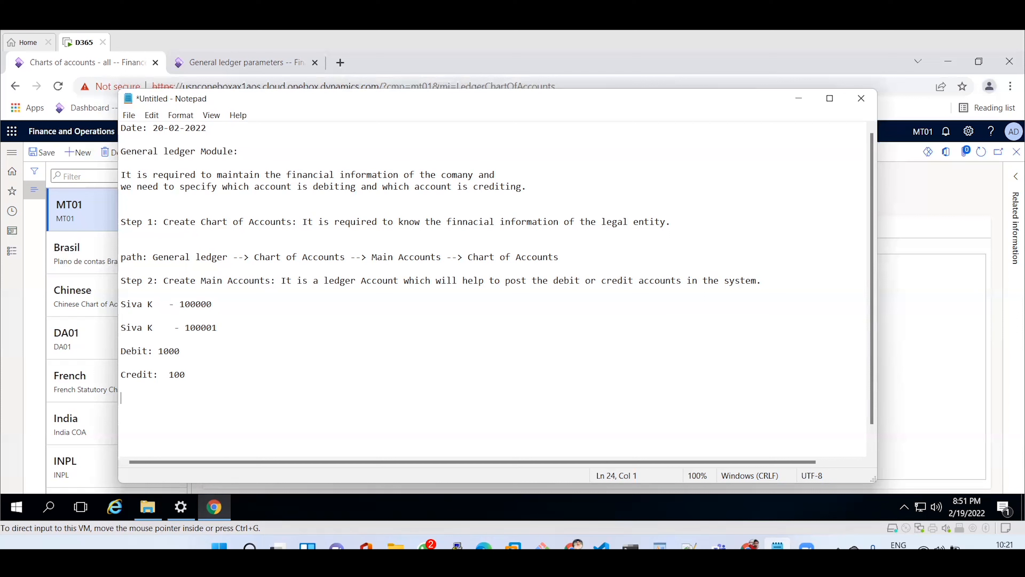
text(Asset)
text(s)
text(, 1)
text(ility, )
text(profit)
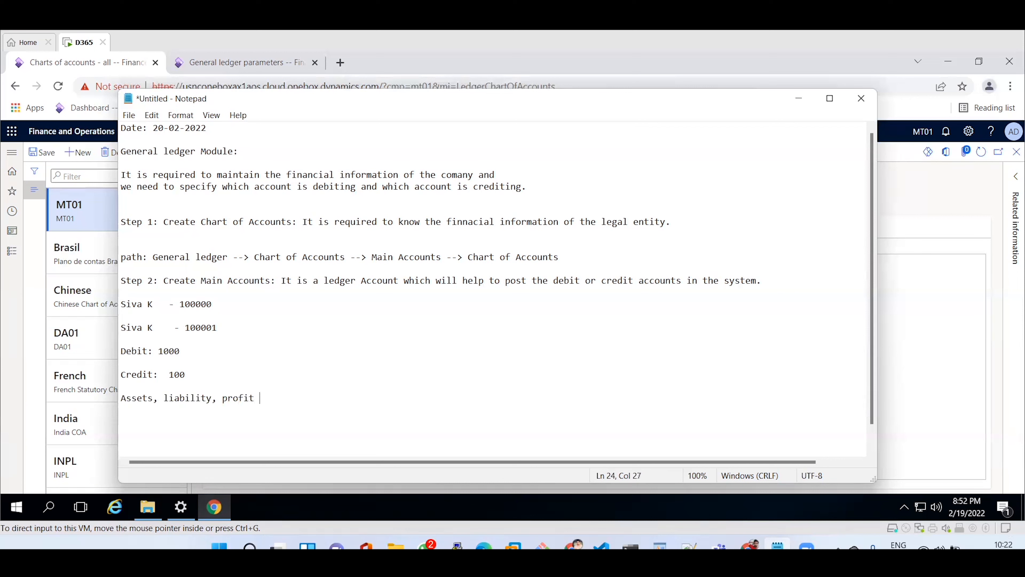
text( , loss accounts, revenue, income )
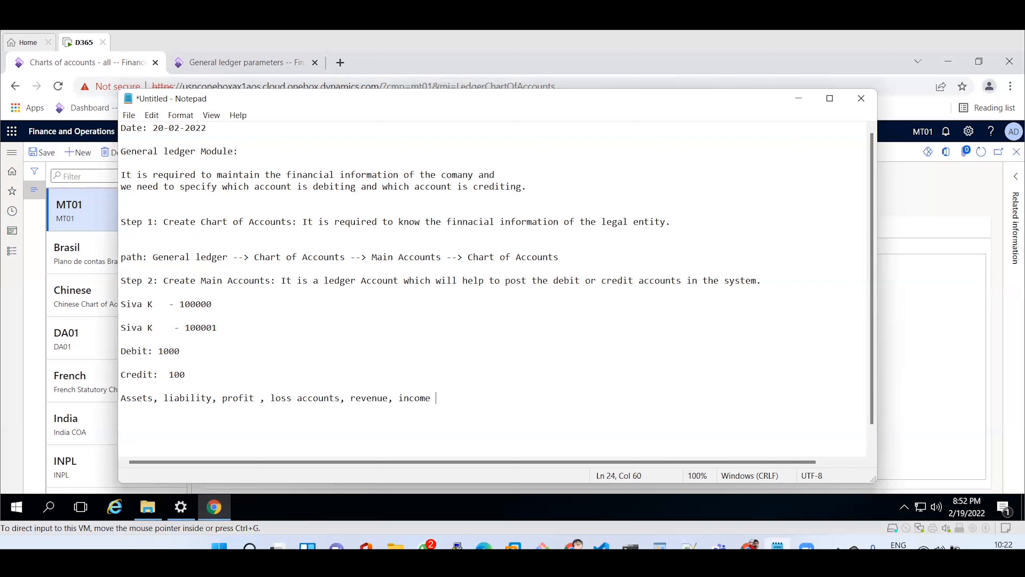
text(etc.....)
key(Return)
key(Return)
key(Return)
key(Return)
key(Return)
key(Return)
key(Return)
key(Return)
key(Return)
key(Return)
key(Return)
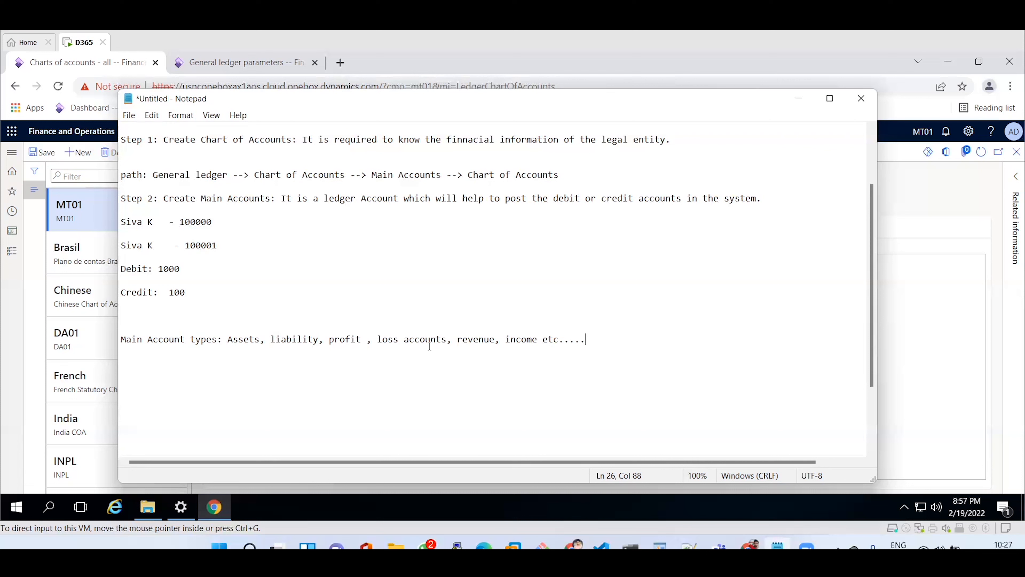
Revise the main account types list to read "Assets, liability, expense, revenue etc...".
double_click(346, 338)
text(exp)
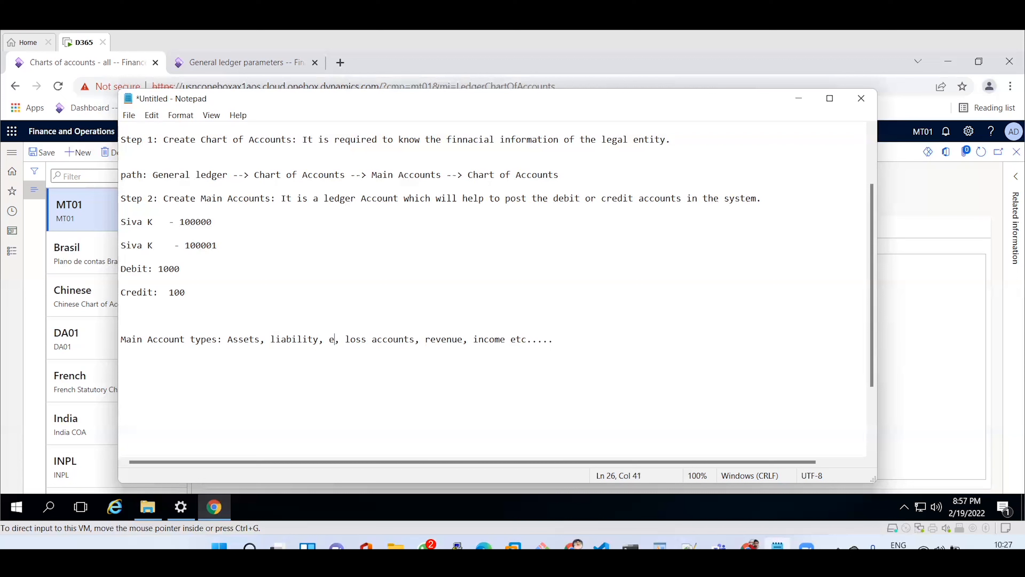
text(ense)
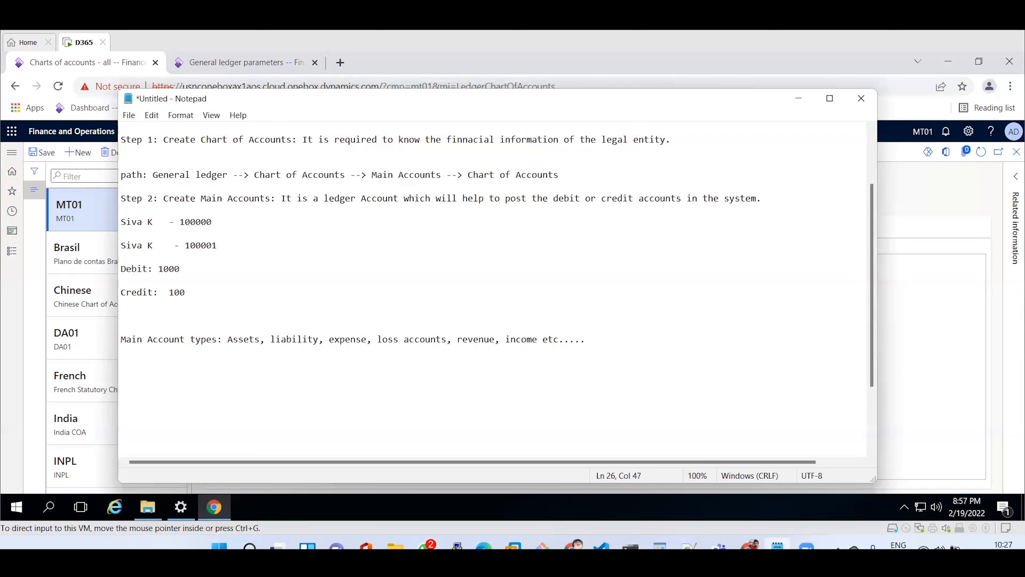
drag(586, 339, 375, 338)
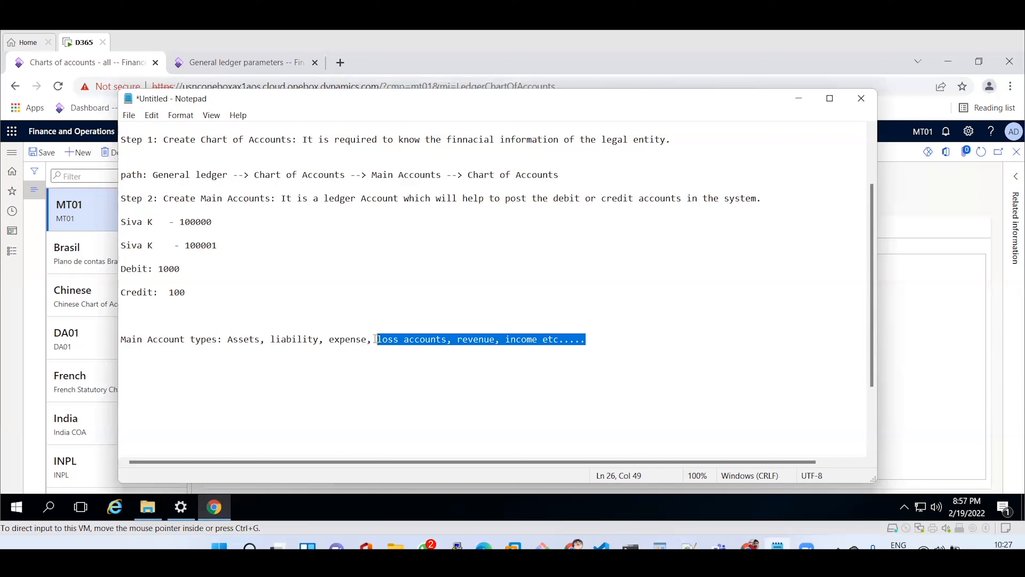
key(BackSpace)
text(reve)
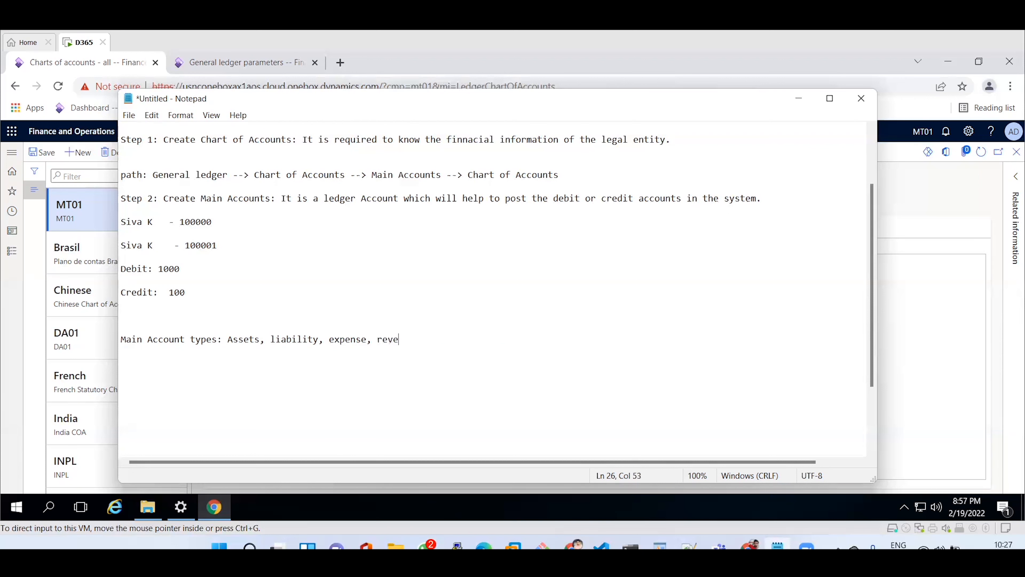
text(nue etc...)
key(Return)
key(Return)
double_click(245, 333)
double_click(294, 336)
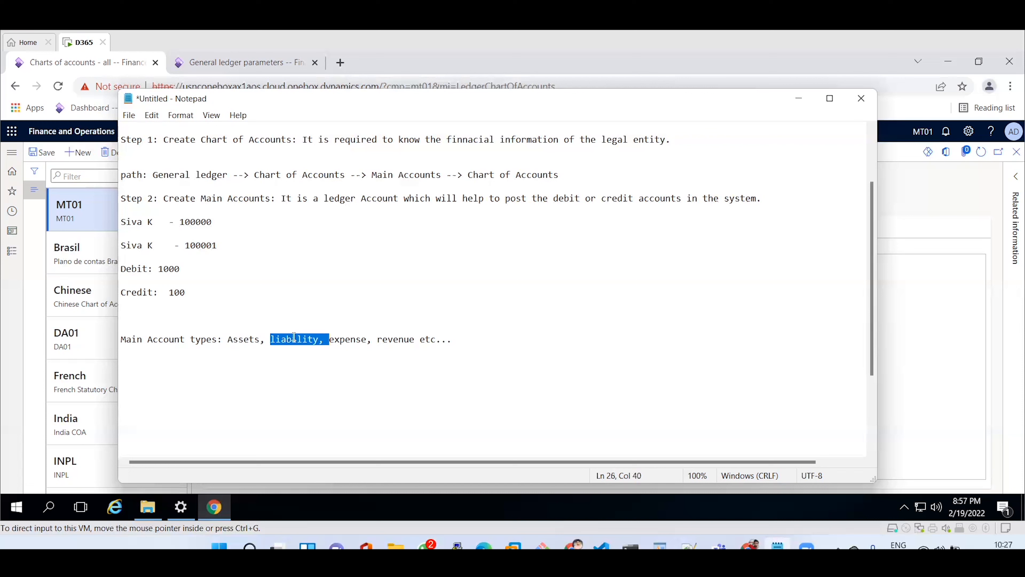
double_click(342, 337)
click(412, 337)
double_click(412, 339)
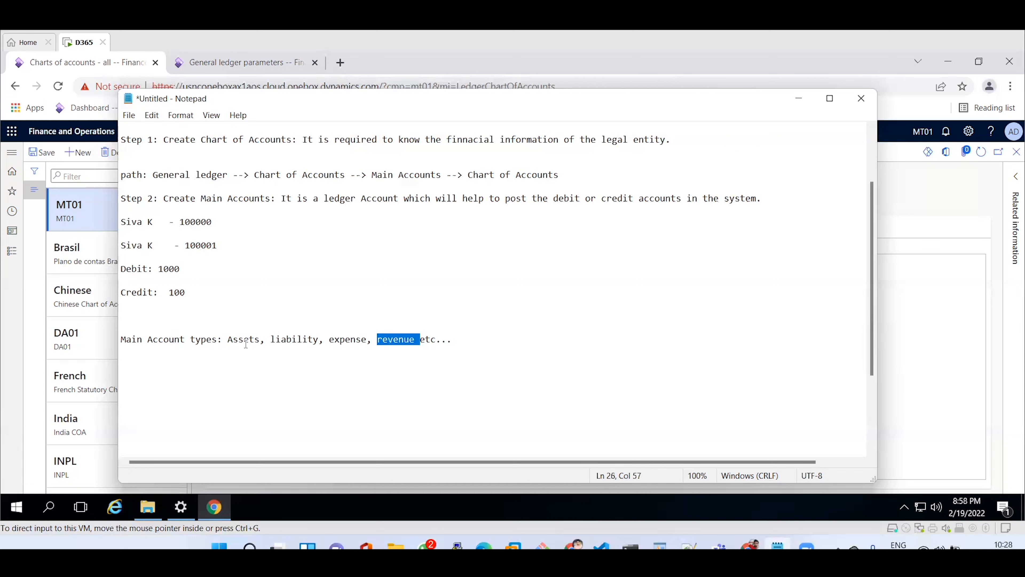
Add the number range line "Assets: 100000 to 199999" below the main account types.
click(474, 333)
key(Return)
key(Return)
text(Assets)
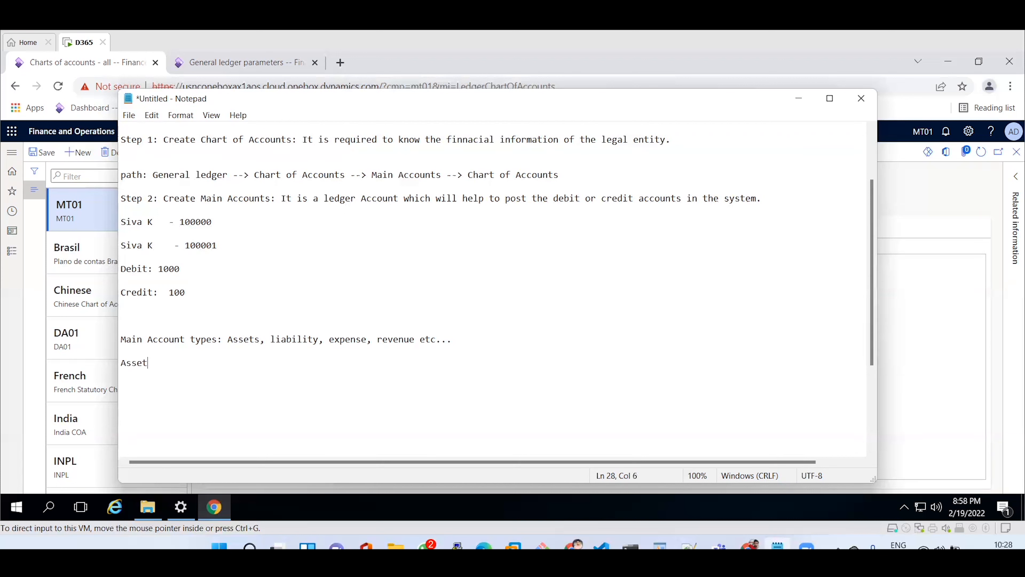
text(:)
text(100000 to 199999)
drag(261, 362, 240, 359)
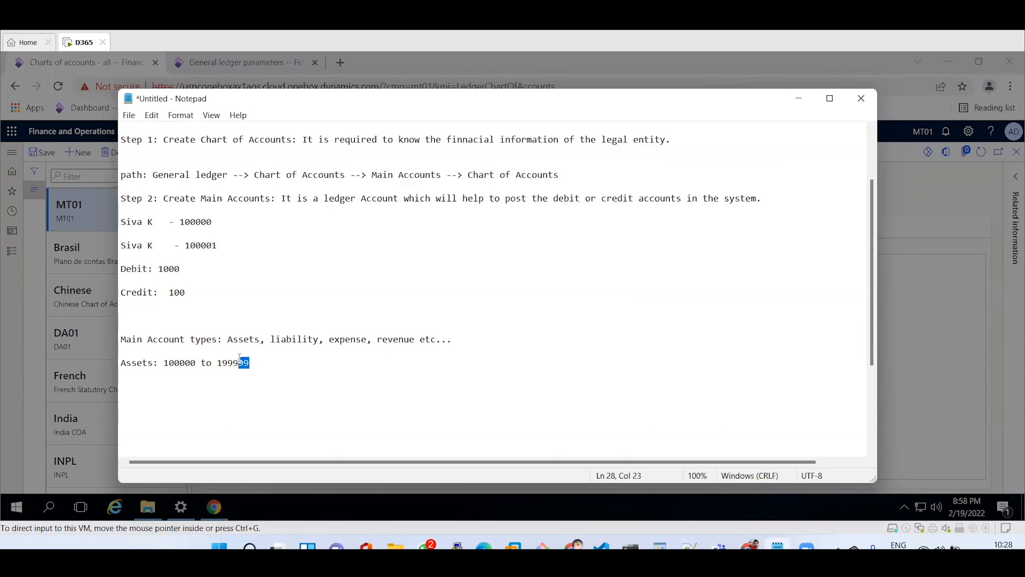
drag(167, 361, 189, 362)
double_click(182, 363)
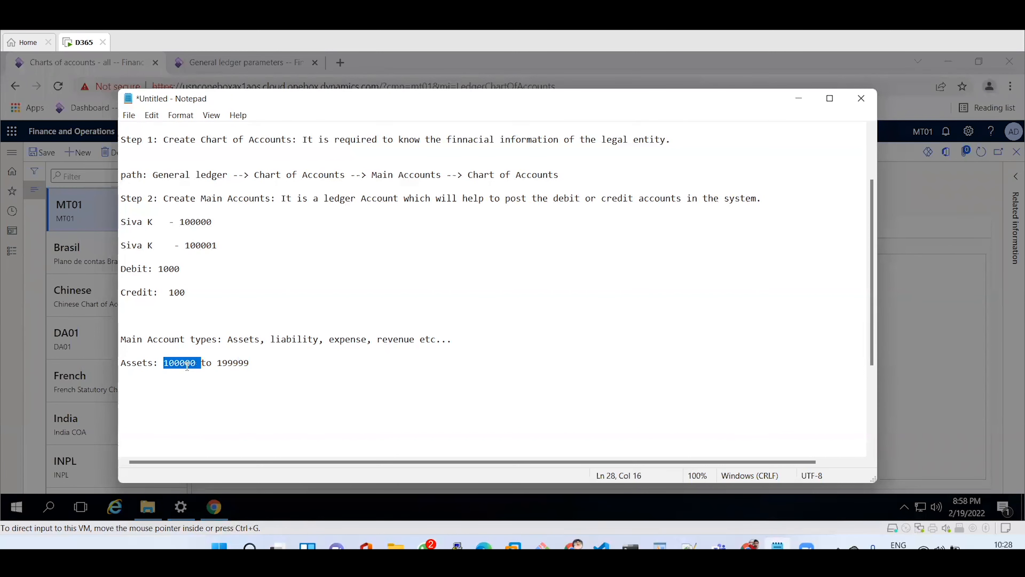
double_click(238, 366)
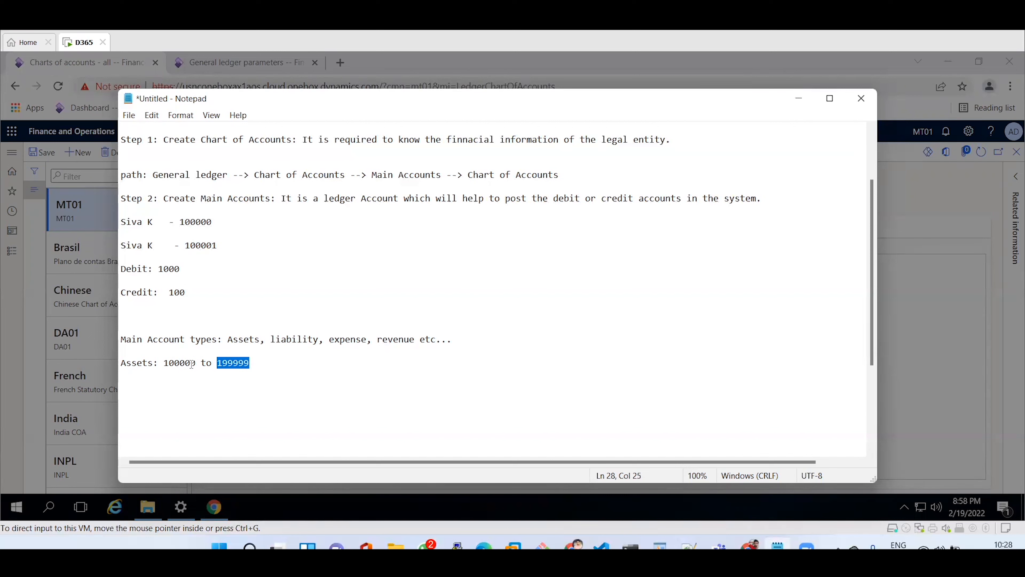
Add the number range line "liability: 200000 to 299999" below the assets range.
click(261, 362)
key(Return)
key(Return)
text(liabilit)
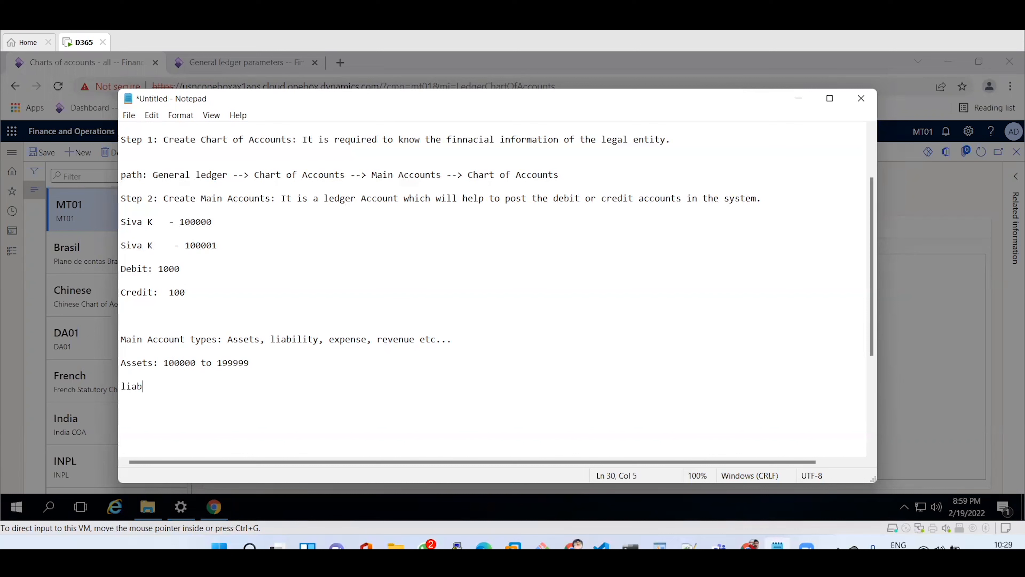
text(y: 200000)
text(to 299999)
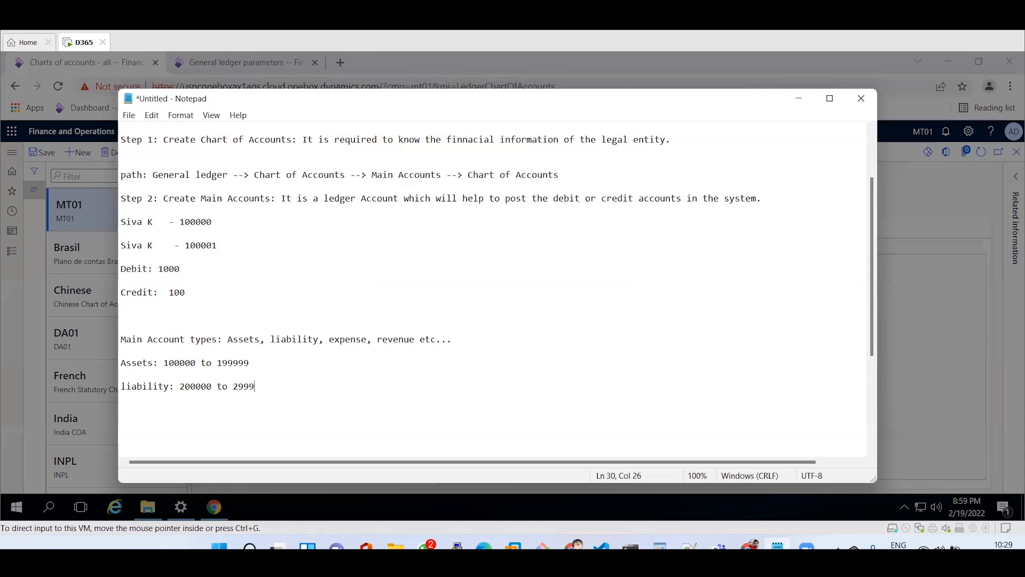
Add the number range line "Expense: 300000 to 399999" below the liability range.
key(Return)
key(Return)
text(Expense: 300000 t)
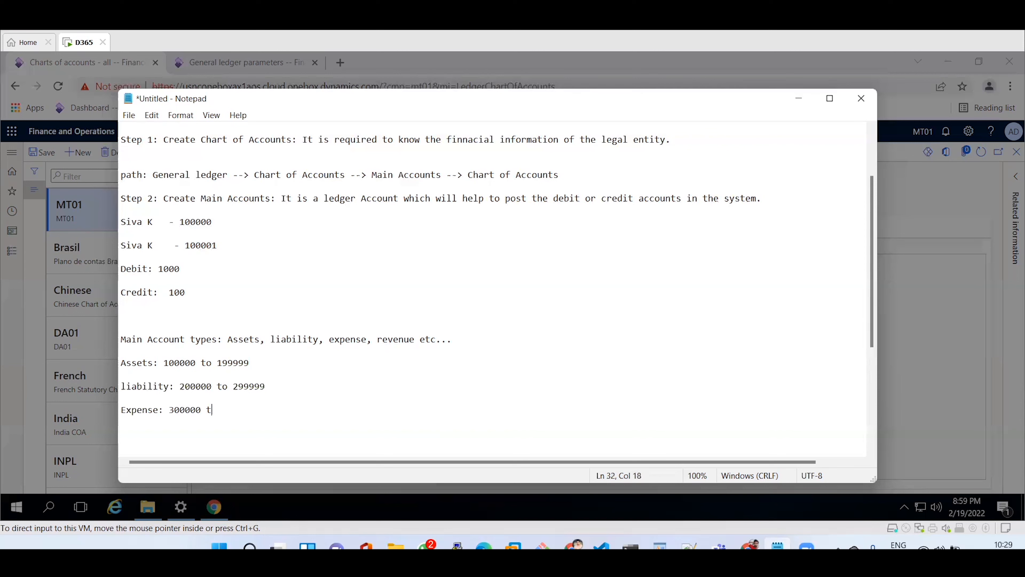
text(o 399999)
Add the number range line "revenue: 400000 to 499999" below the expense range, followed by several blank lines.
key(Return)
key(Return)
text(revenue: 400000 t)
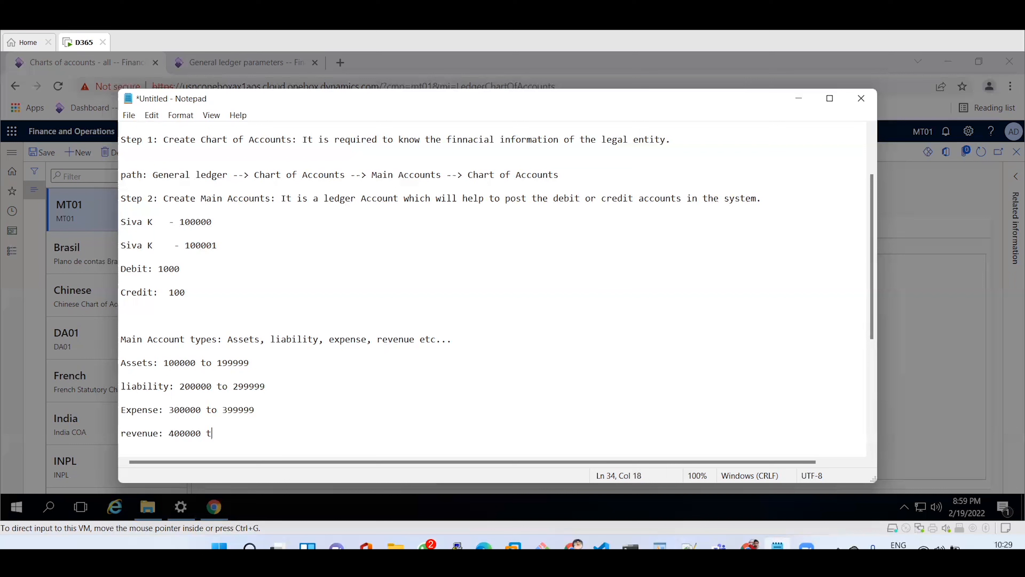
text(o 499999)
key(Return)
key(Return)
key(Return)
key(Return)
key(Return)
key(Return)
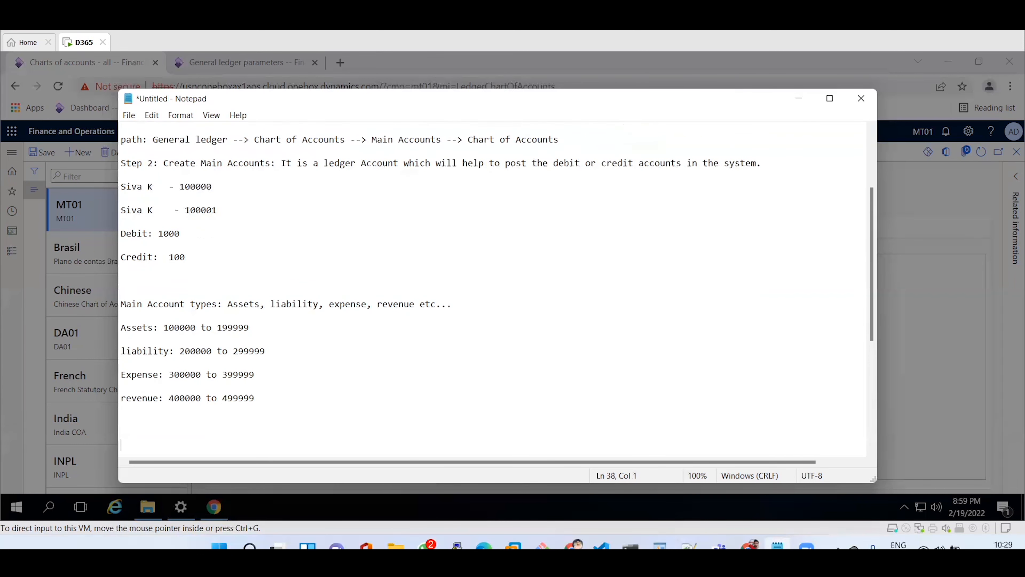
drag(272, 377, 123, 301)
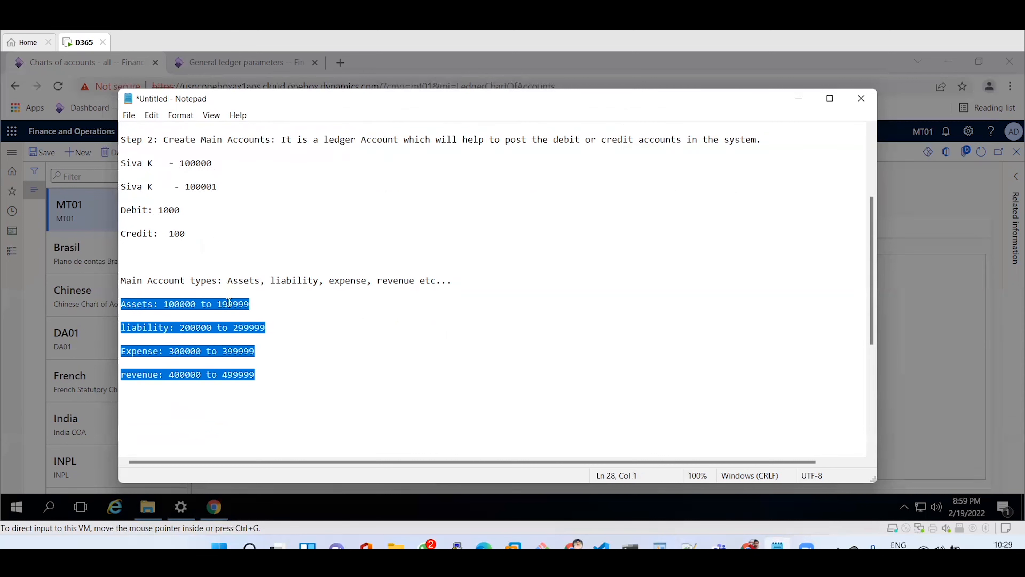
double_click(183, 307)
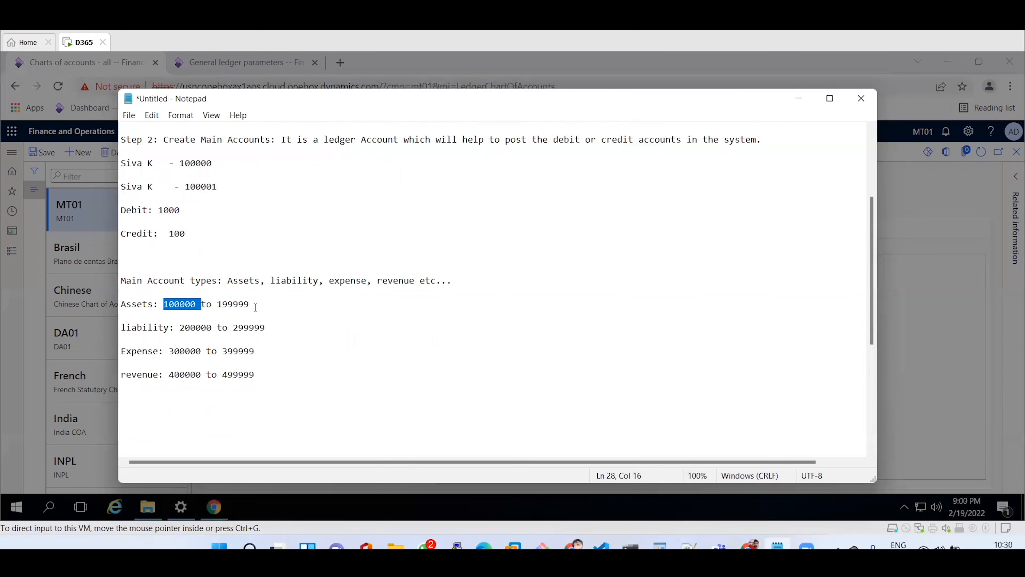
double_click(183, 303)
text(1100)
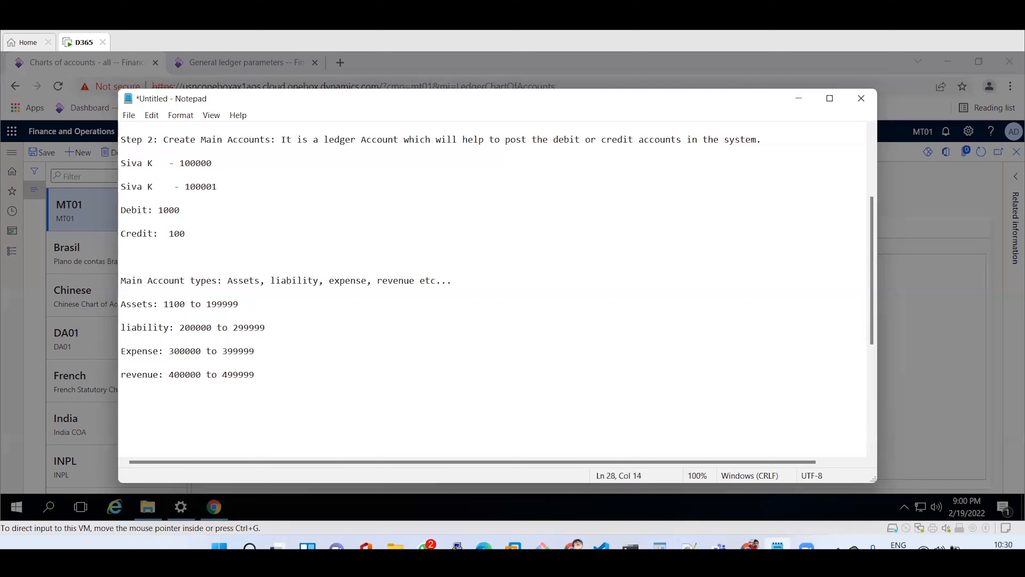
key(BackSpace)
key(BackSpace)
key(BackSpace)
key(BackSpace)
text(00000)
drag(231, 304, 174, 304)
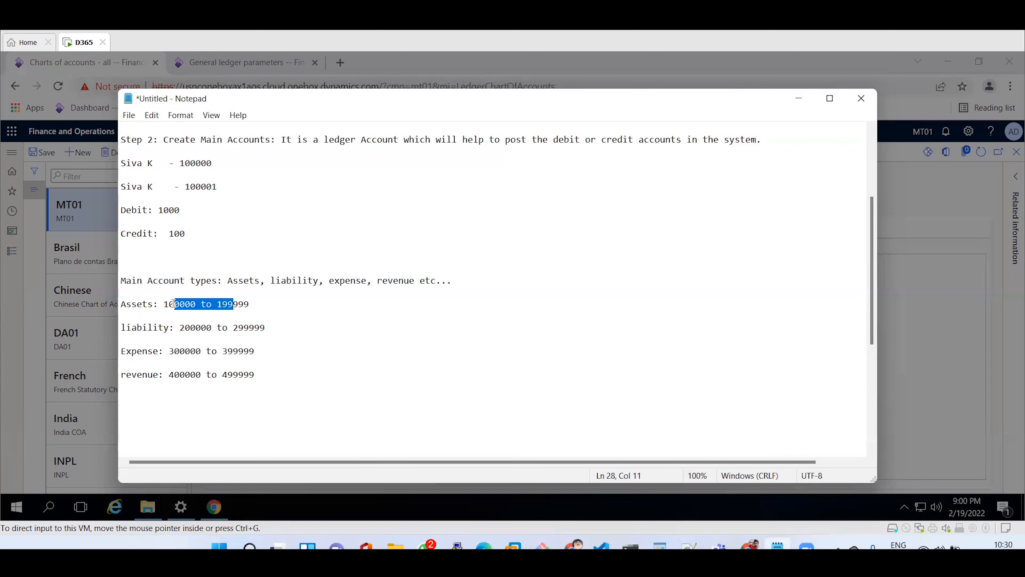
Minimize the notes and return to the MT01 chart of accounts in Finance and Operations.
click(264, 376)
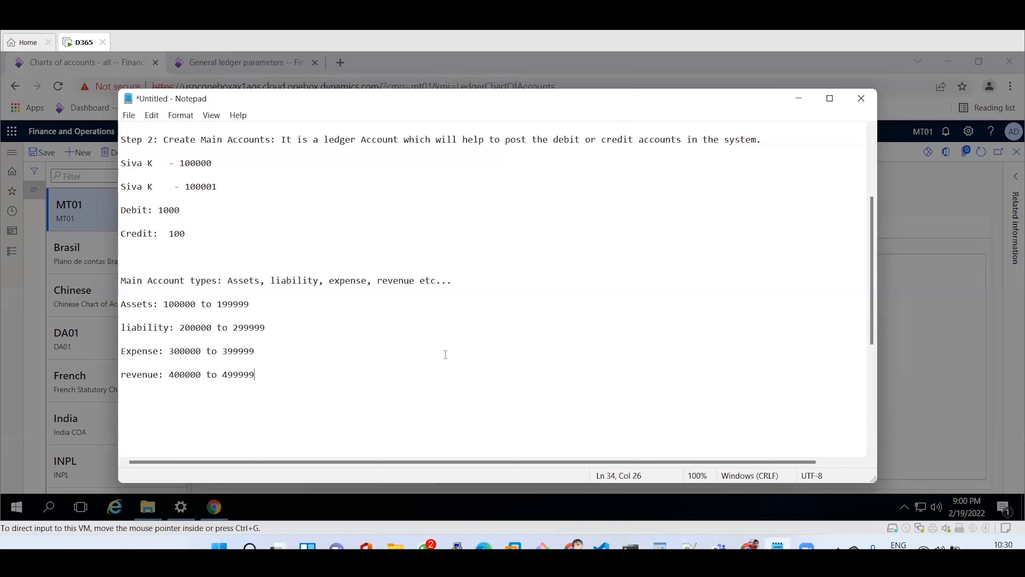
click(802, 102)
click(631, 318)
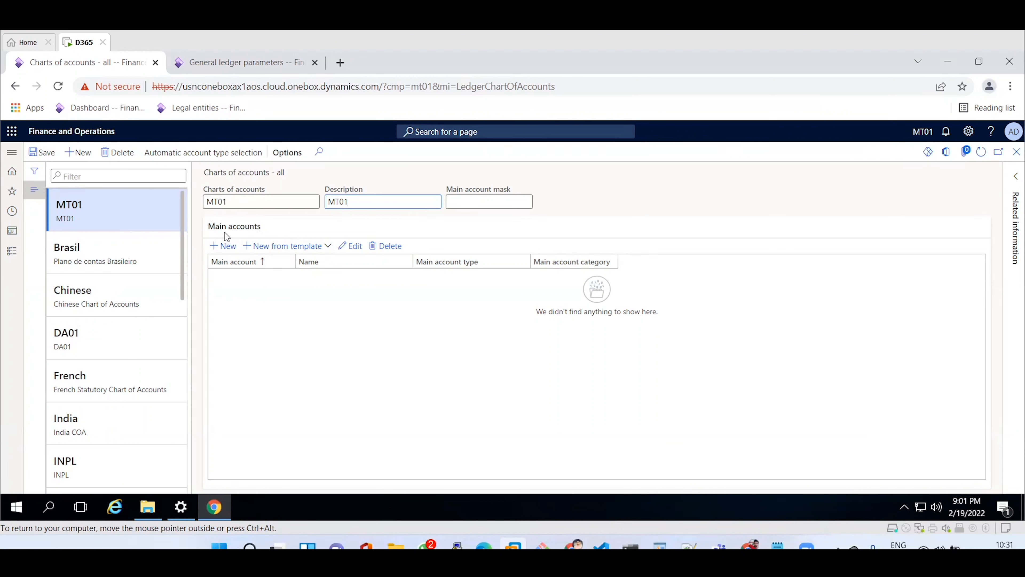
Check the number ranges in the Notepad notes and create and save main account 100000 "Cash Account" of type Asset in chart MT01.
click(231, 252)
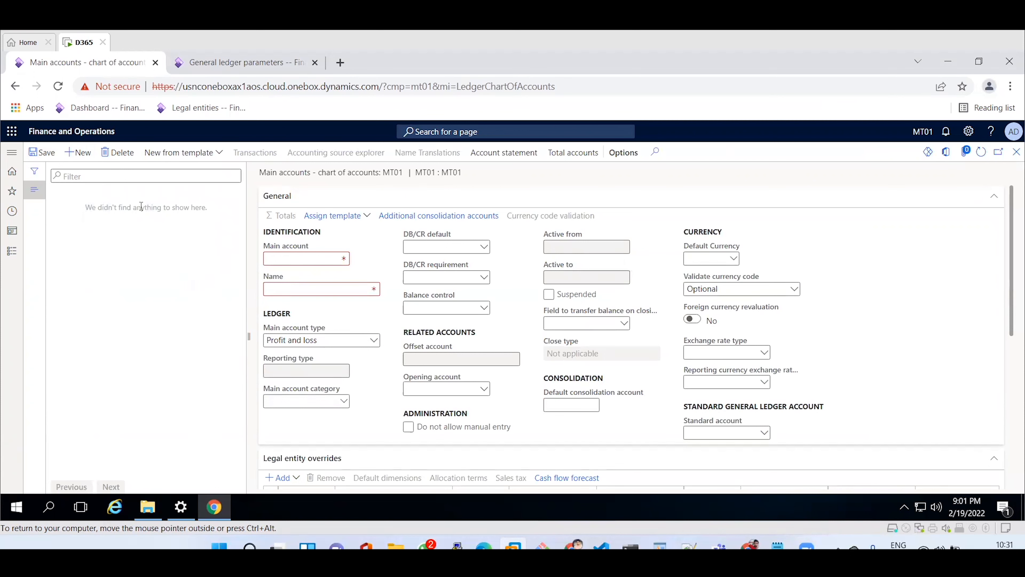
click(296, 257)
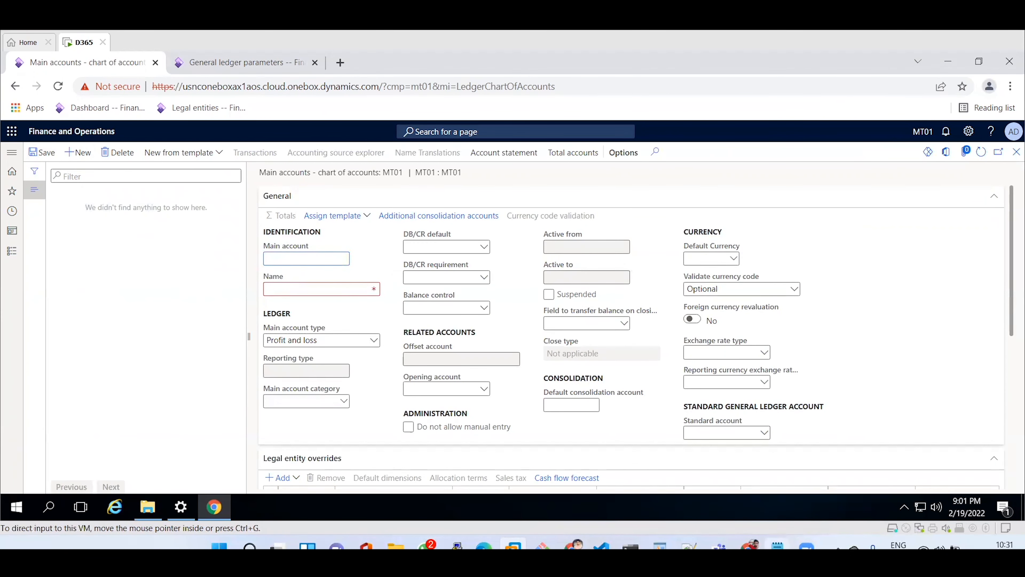
click(777, 545)
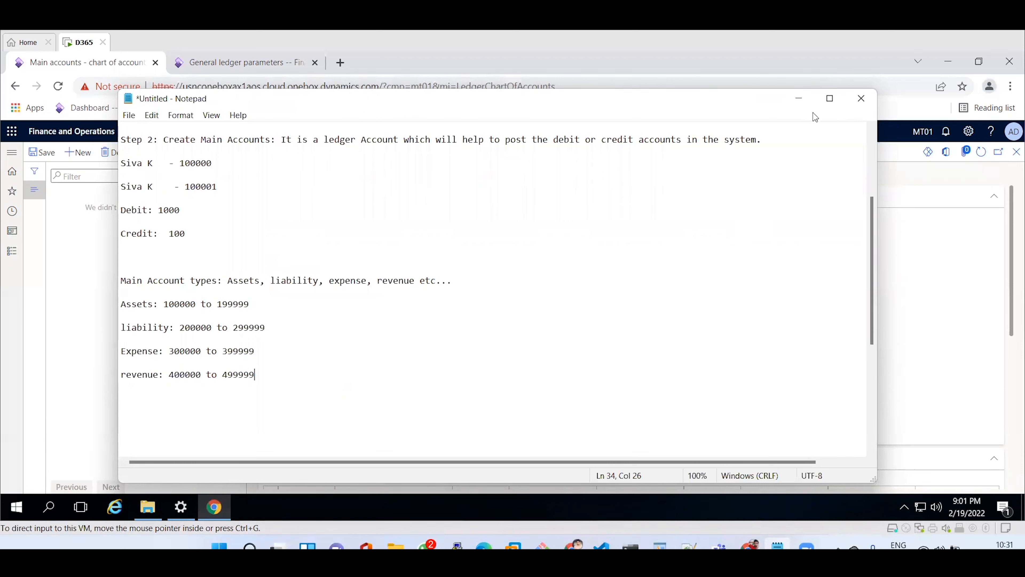
click(798, 99)
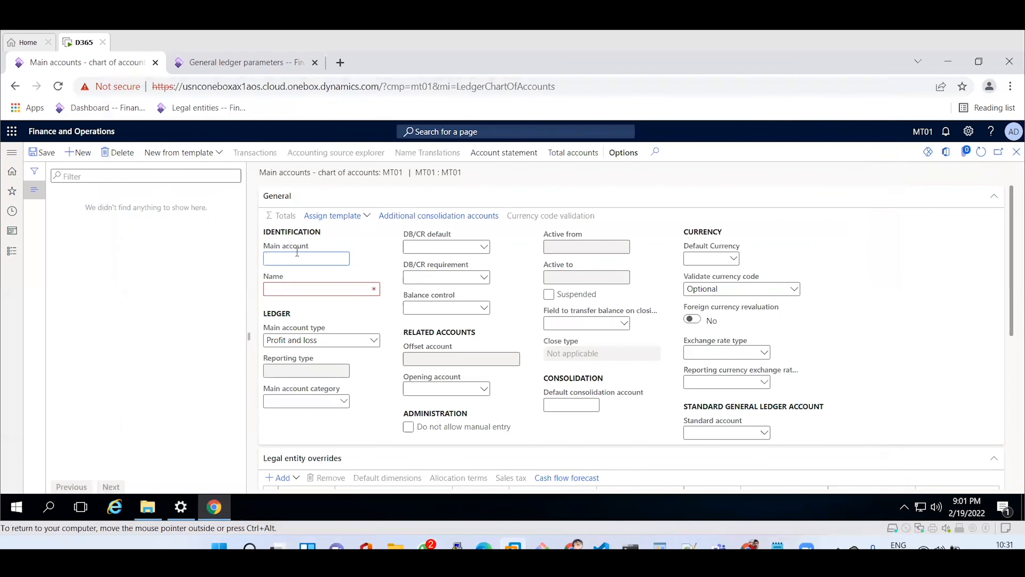
text(100000)
click(291, 287)
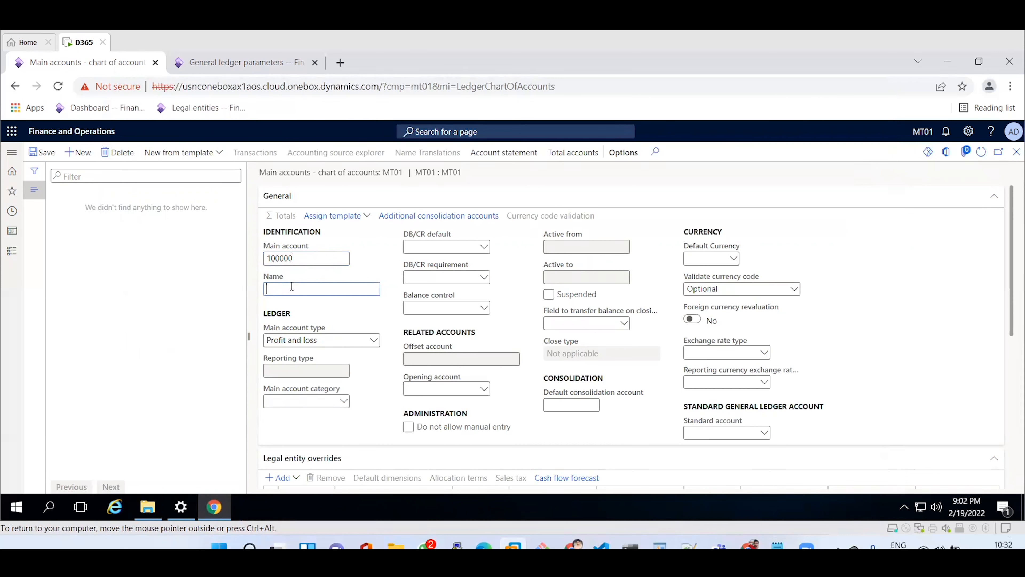
text(Cash Account)
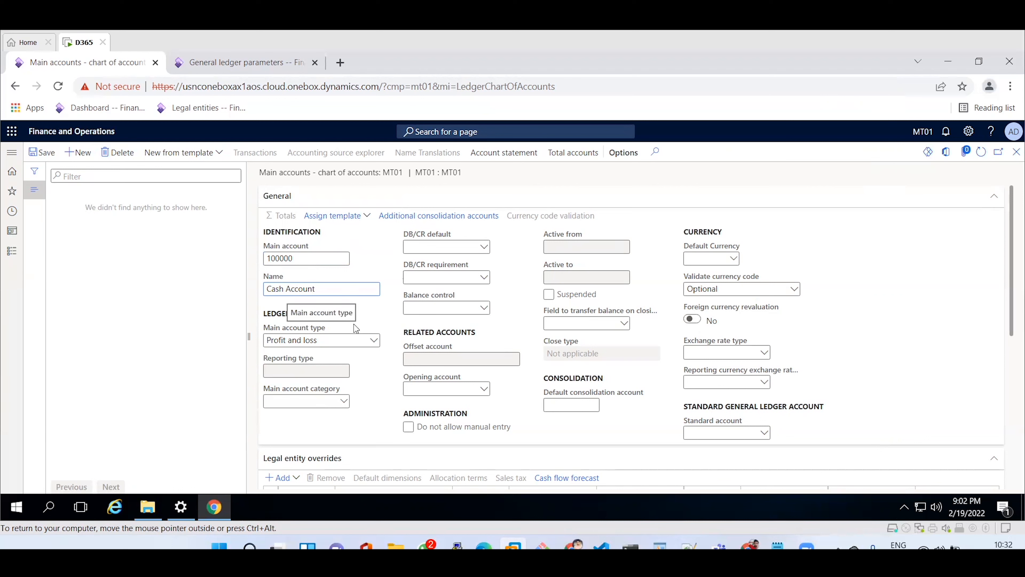
click(373, 341)
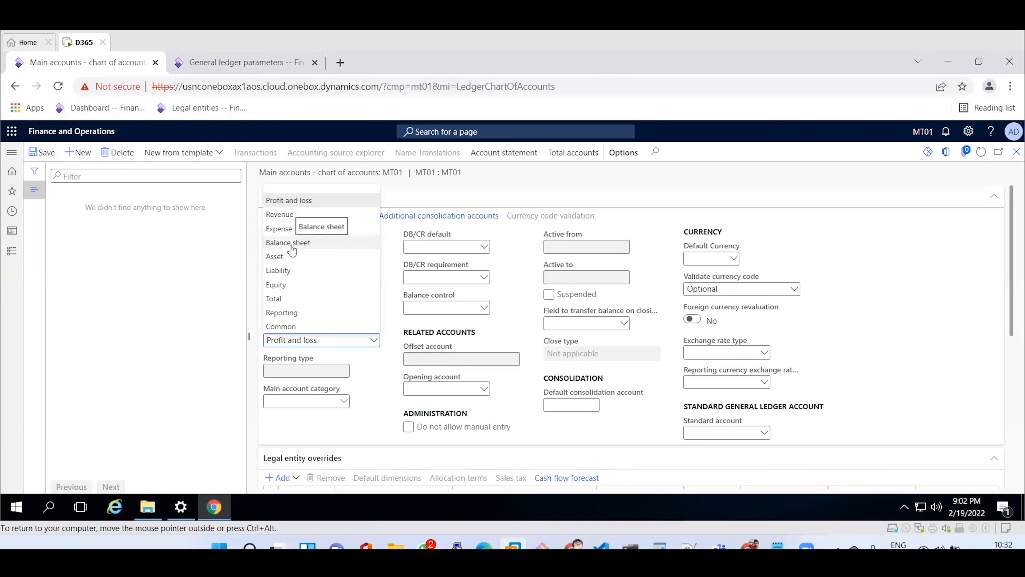
click(278, 256)
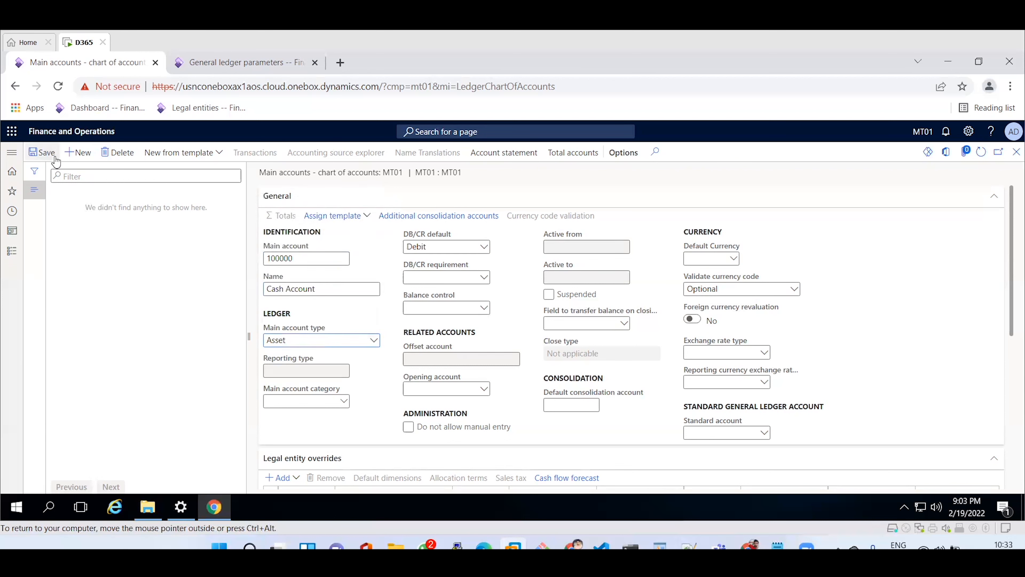
click(42, 152)
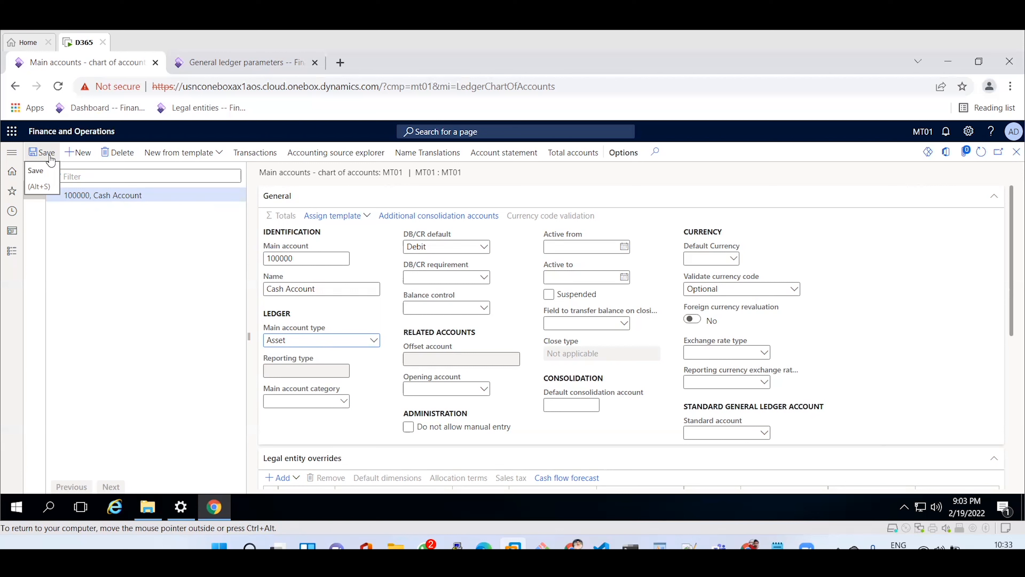
Create and save main account 100001 named "Bank Account" with the main account type Asset.
click(79, 152)
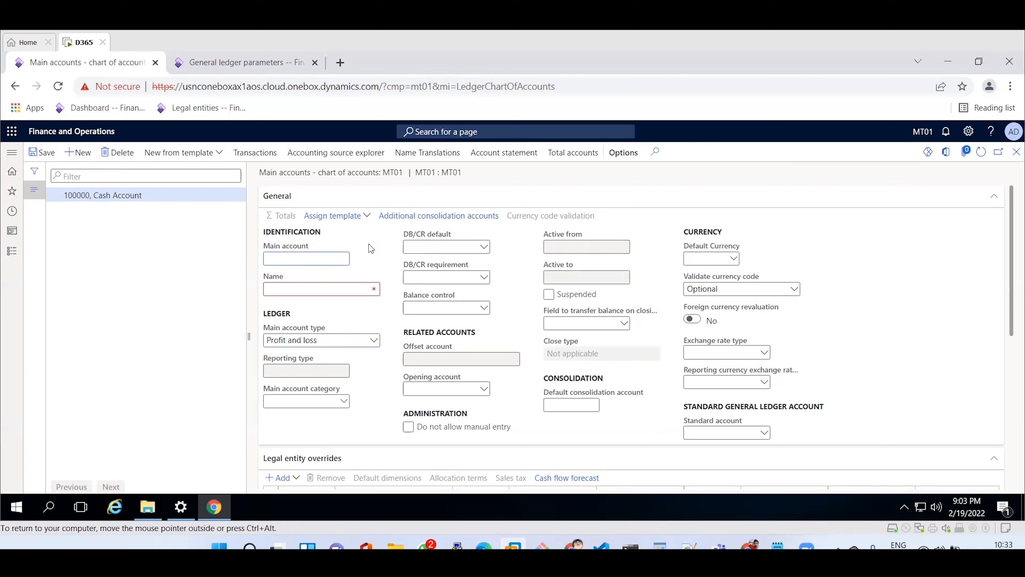
text(10000)
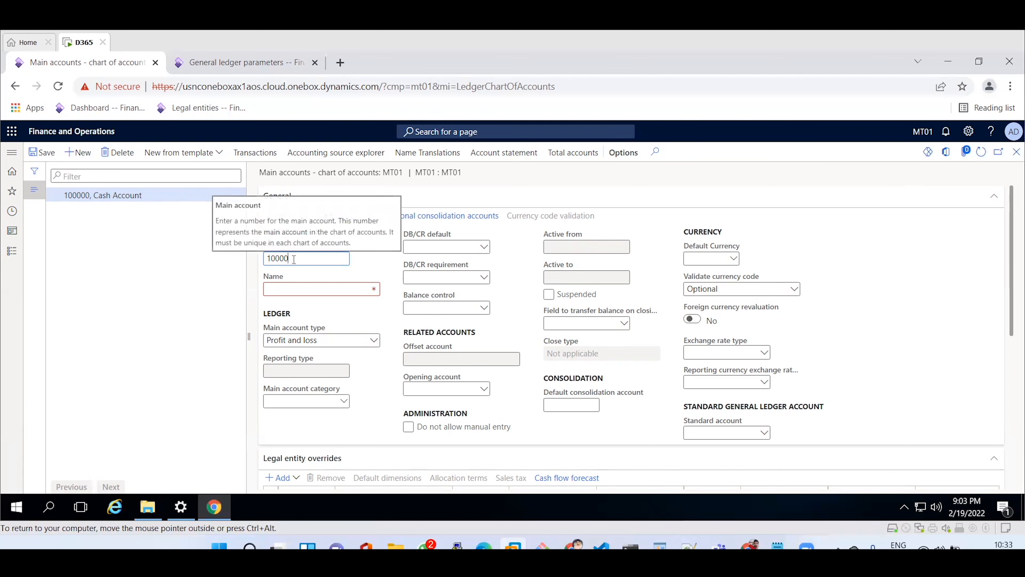
text(1)
click(286, 289)
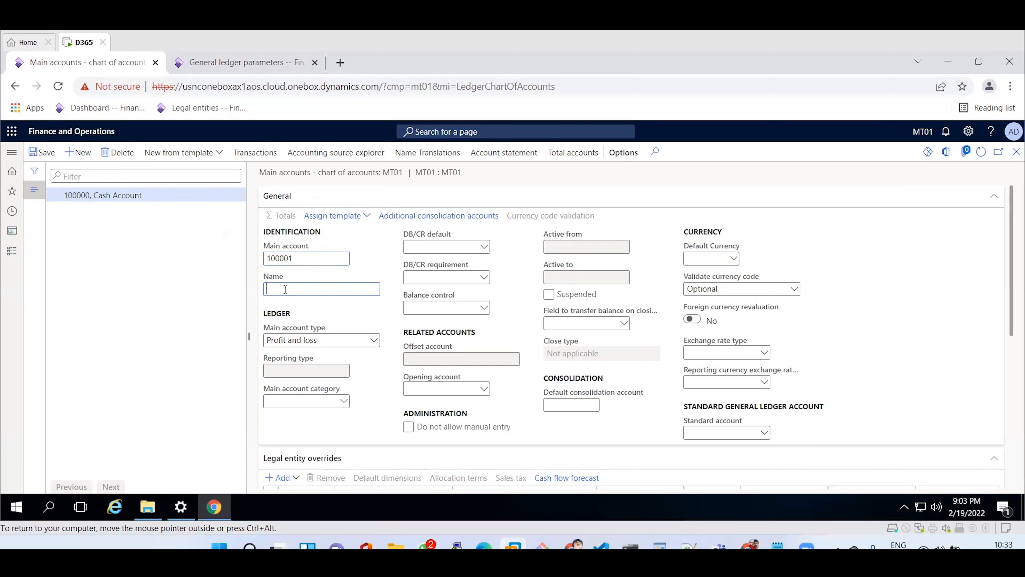
text(Bank Account)
click(372, 340)
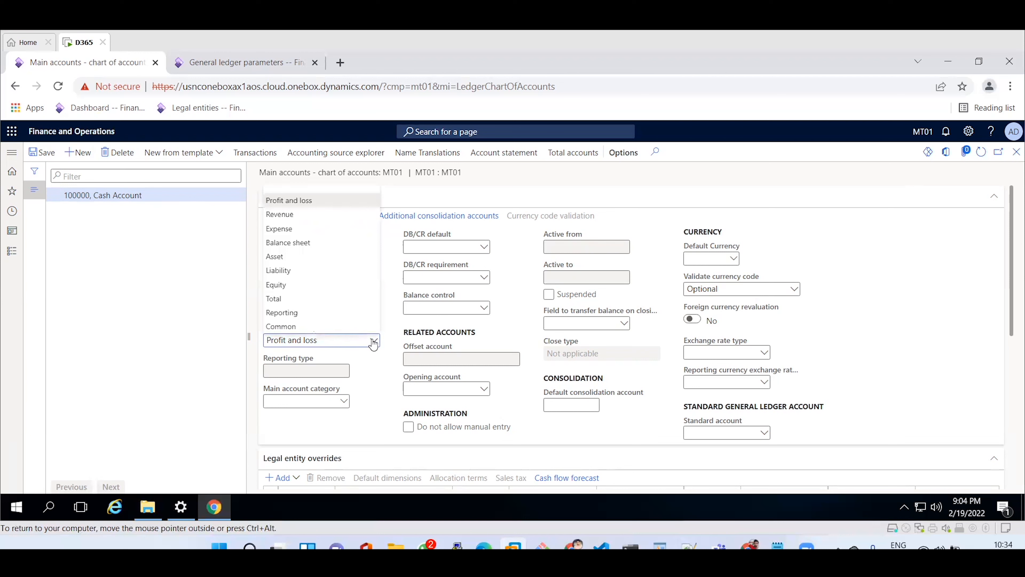
click(295, 262)
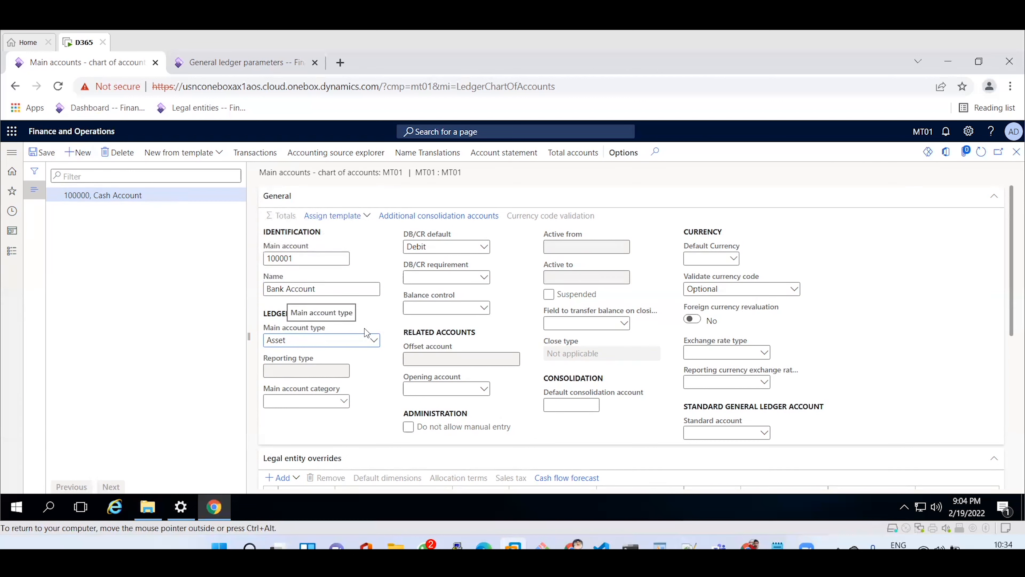
click(373, 340)
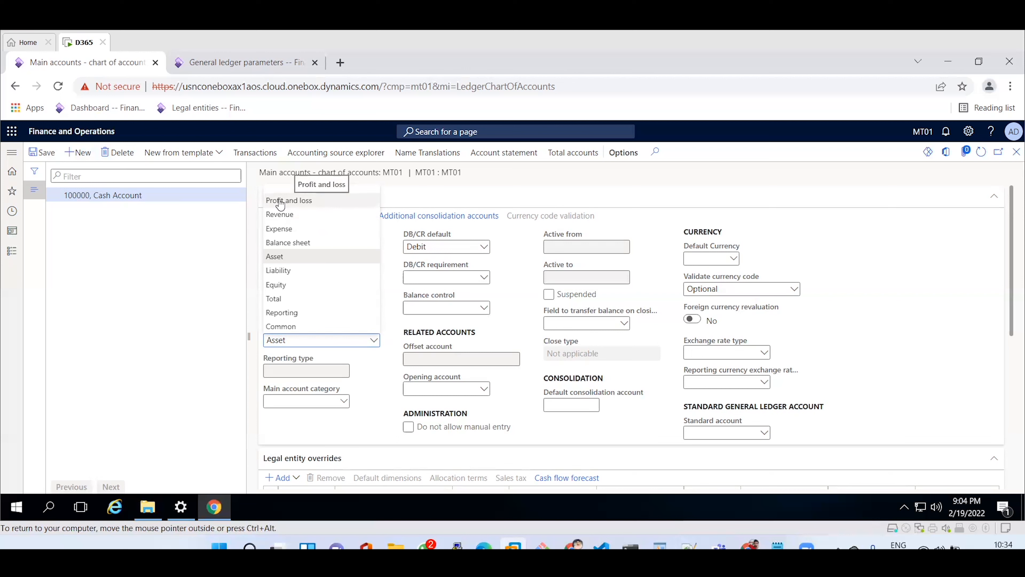
click(165, 333)
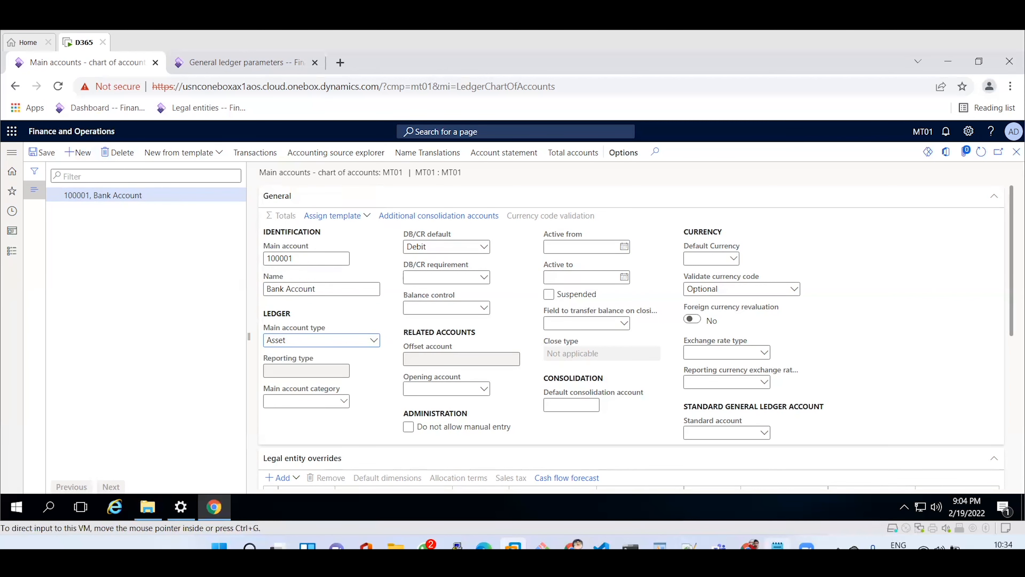
Check the liability range in the Notepad notes and create and save main account 200000 "Creditors Account" with type Liability.
click(777, 544)
double_click(232, 303)
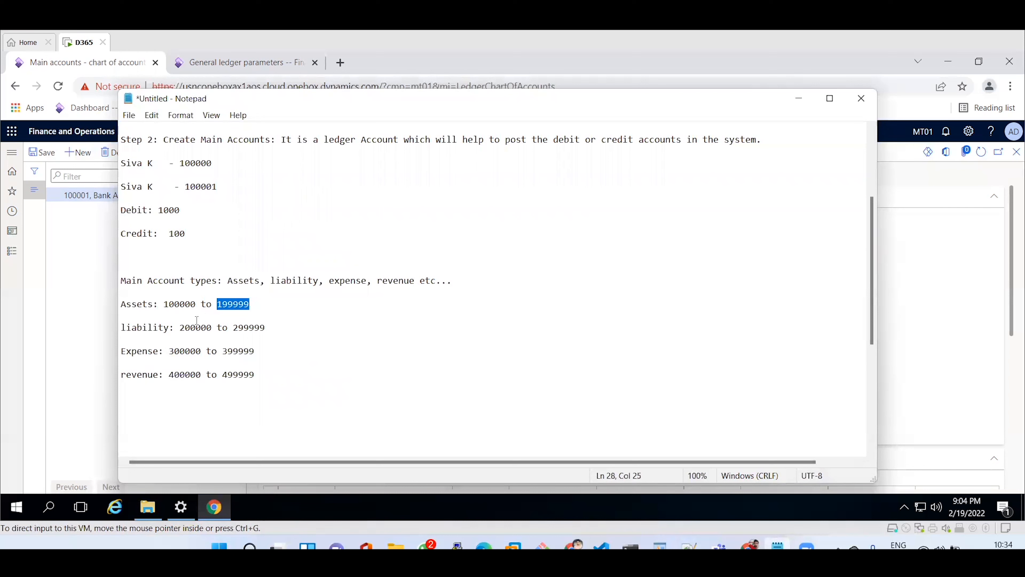
double_click(192, 327)
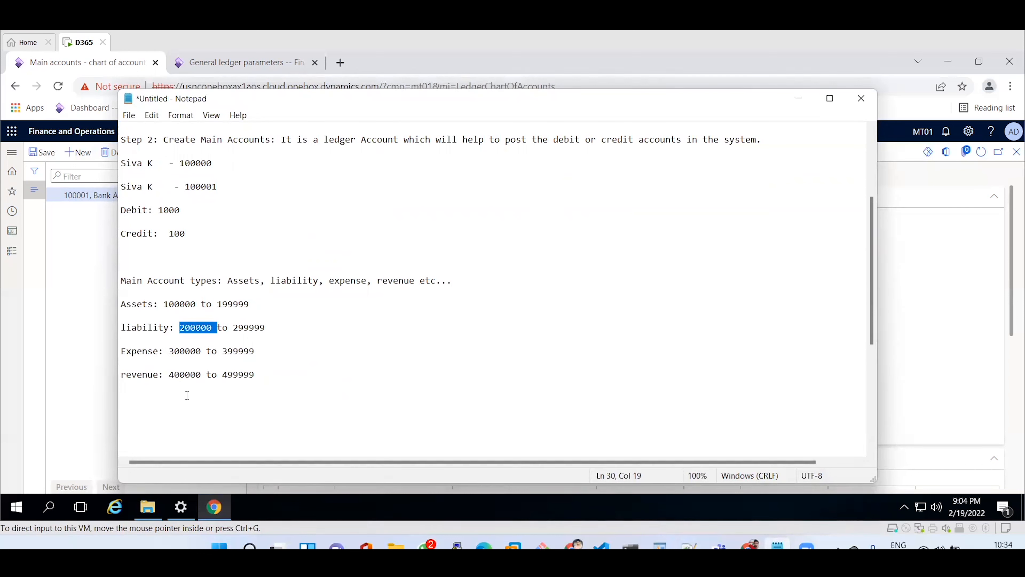
click(94, 340)
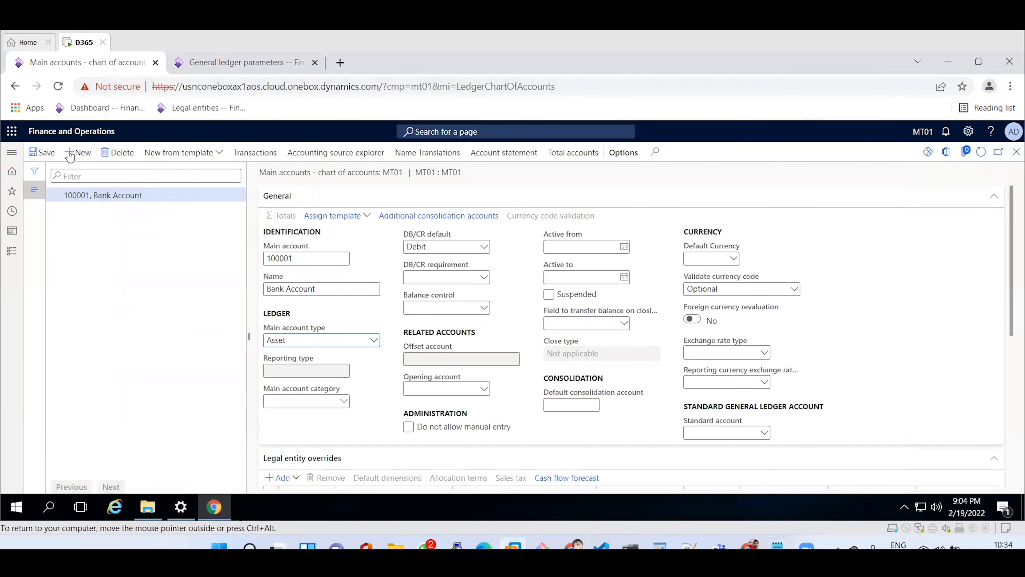
click(85, 162)
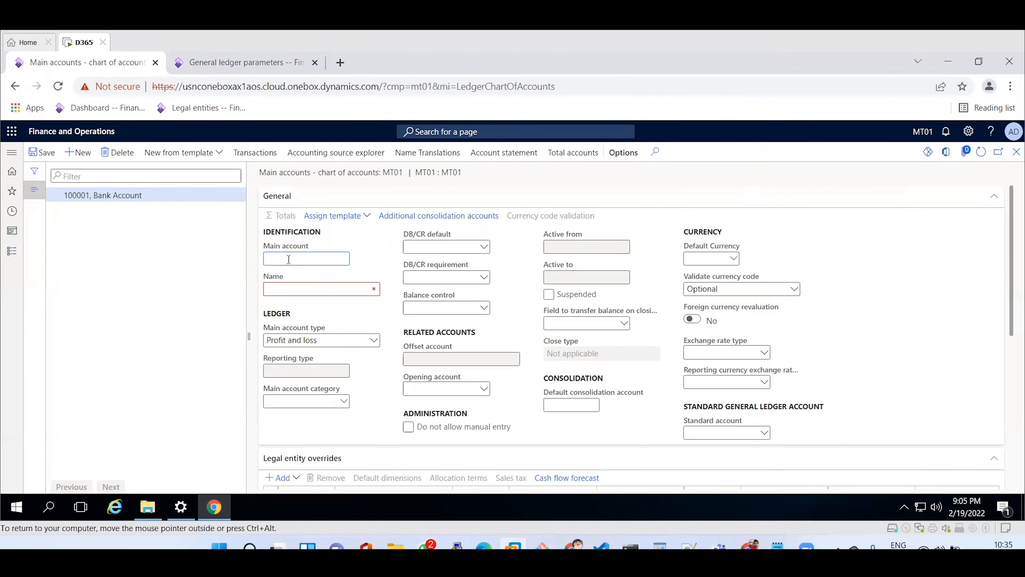
text(200000)
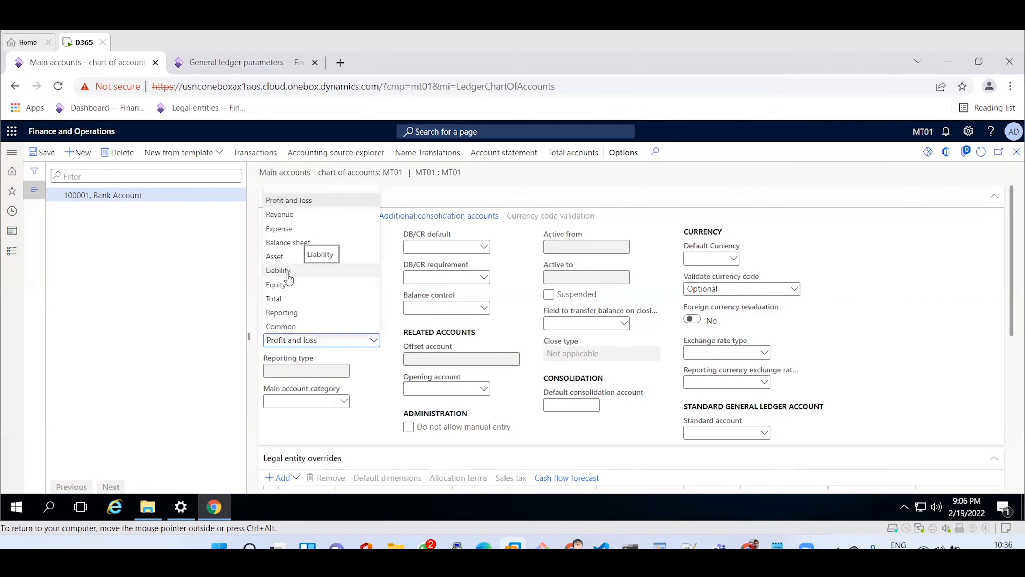
click(287, 271)
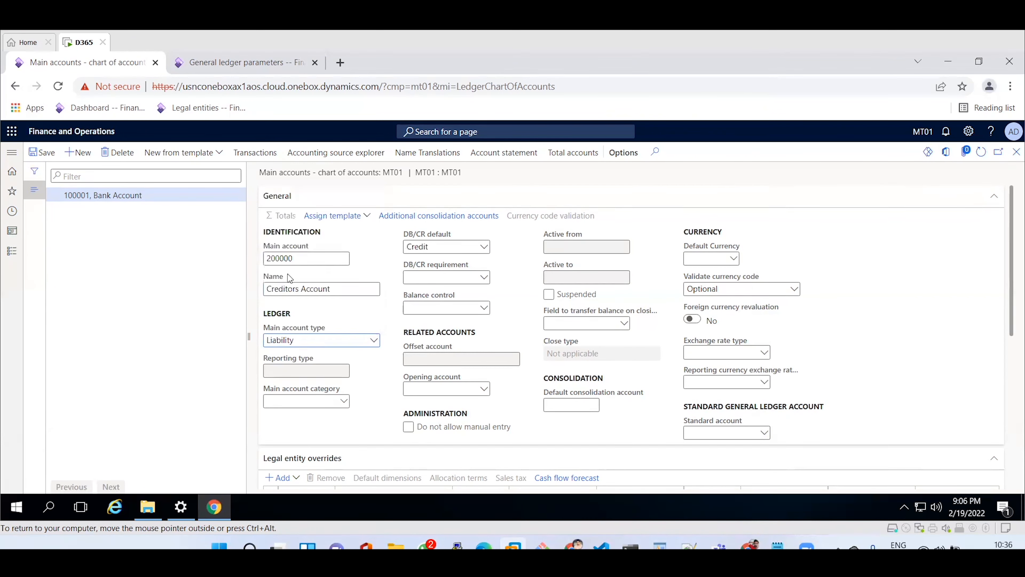
click(49, 156)
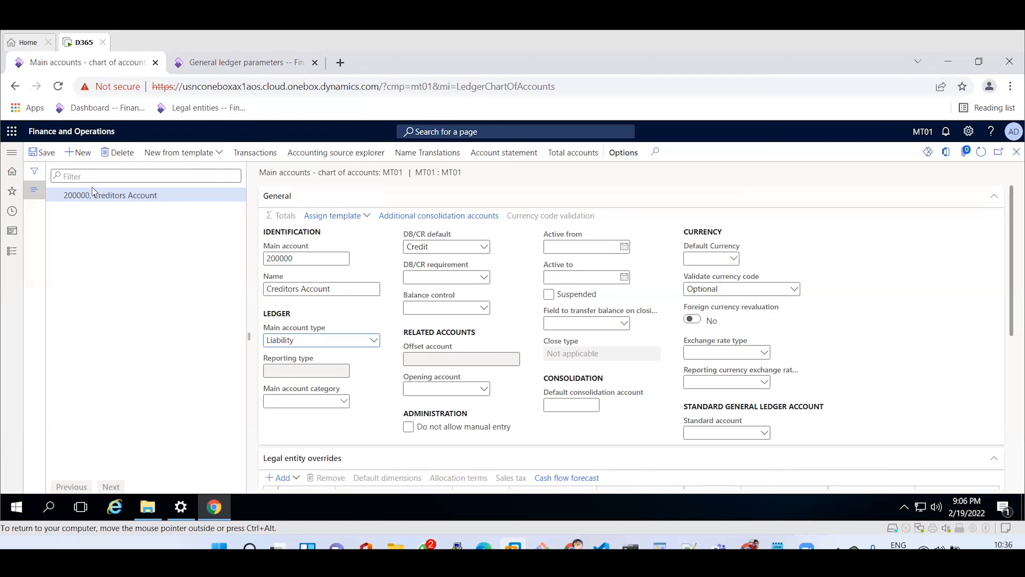
Create and save main account 200001 named "Interest Payable" with the main account type Liability.
click(84, 153)
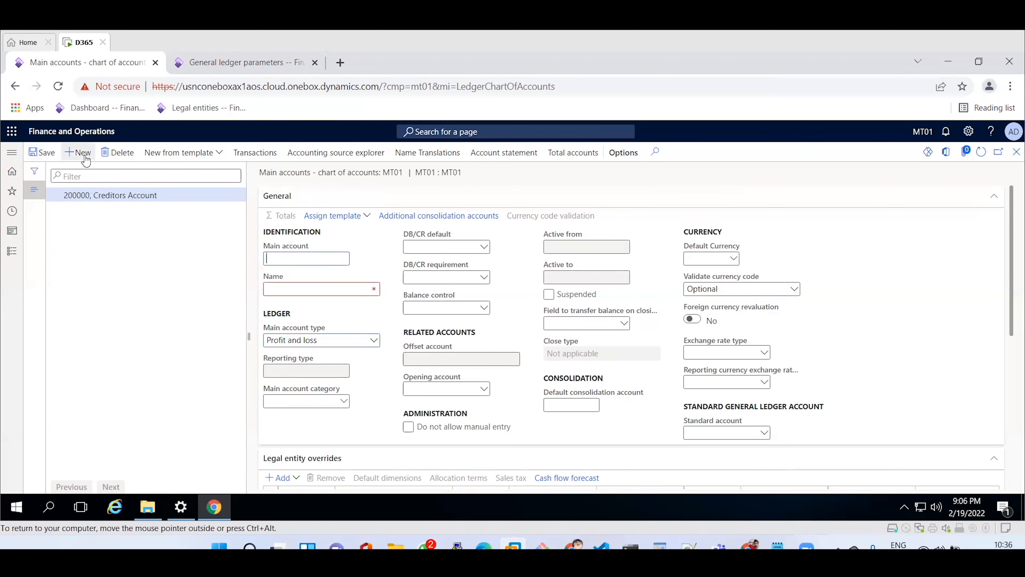
text(200001)
click(284, 289)
text(Interes)
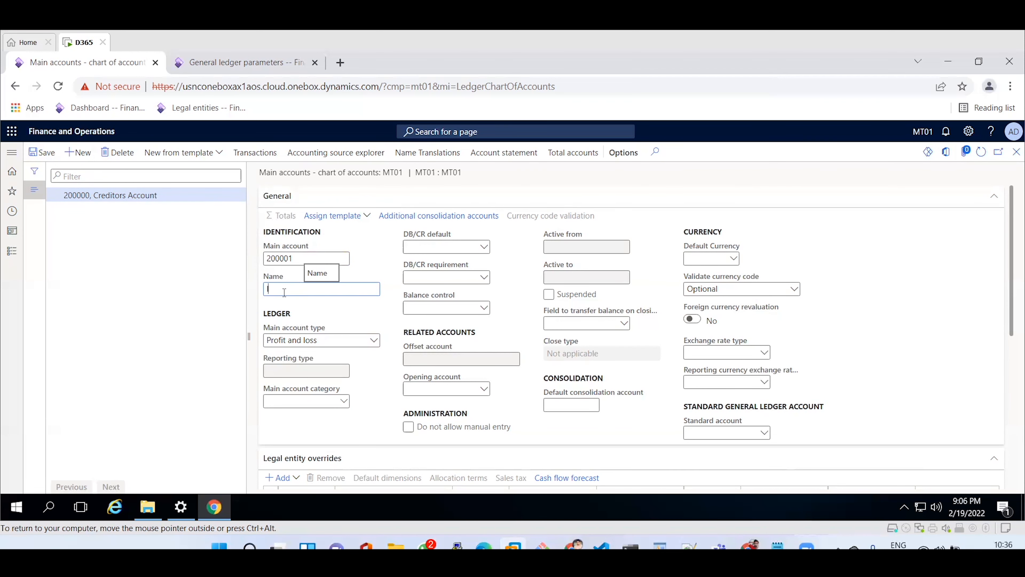
text(t Payable)
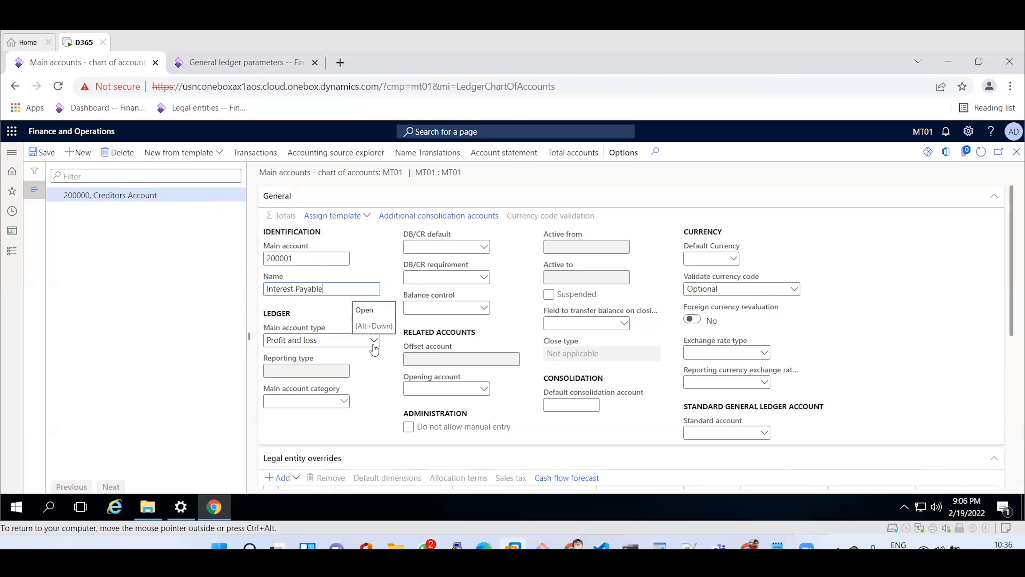
click(373, 340)
click(298, 275)
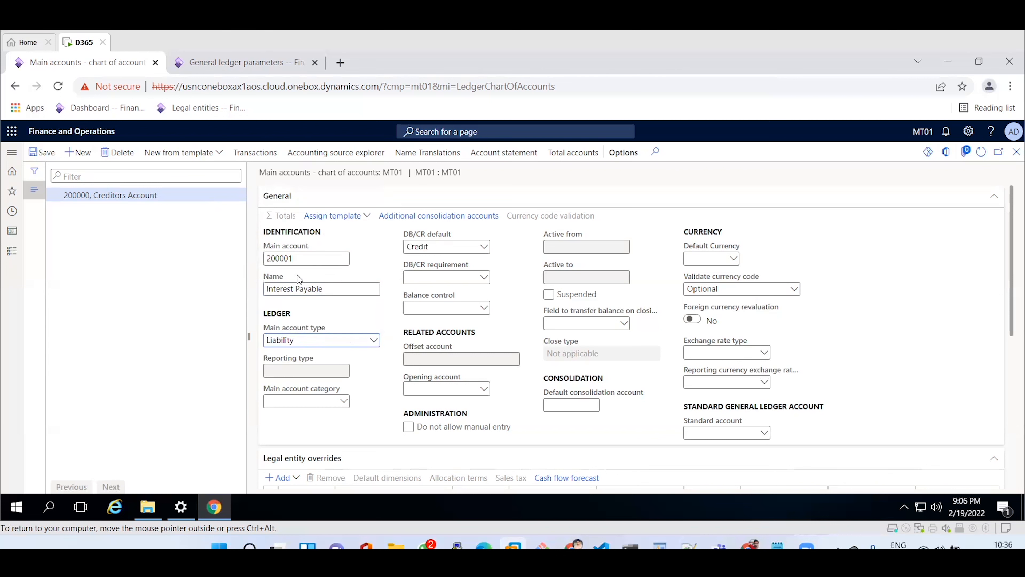
click(45, 154)
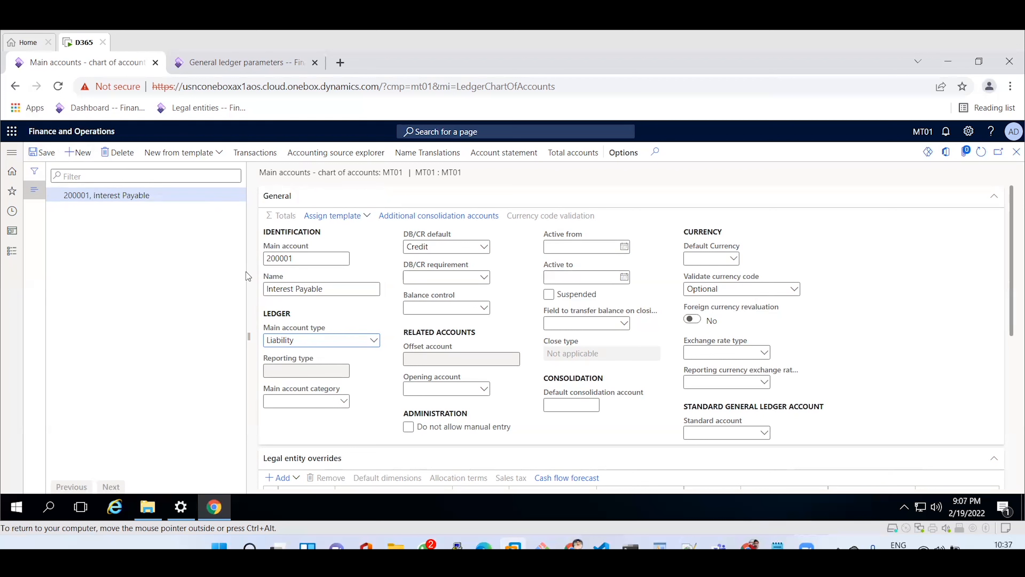
Check the expense range in the Notepad notes and create and save main account 300000 "Rent Account" with type Expense.
click(777, 545)
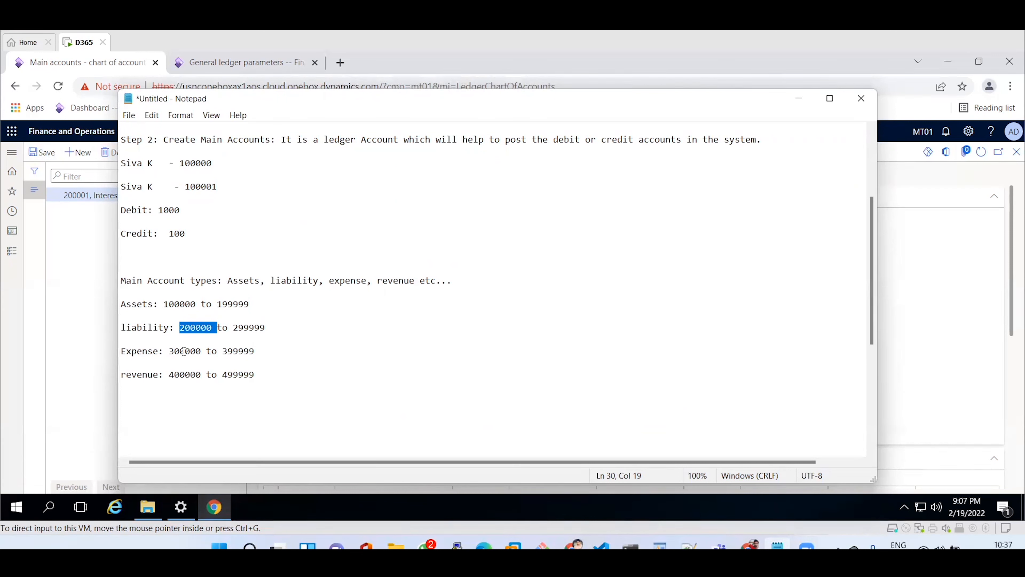
click(72, 397)
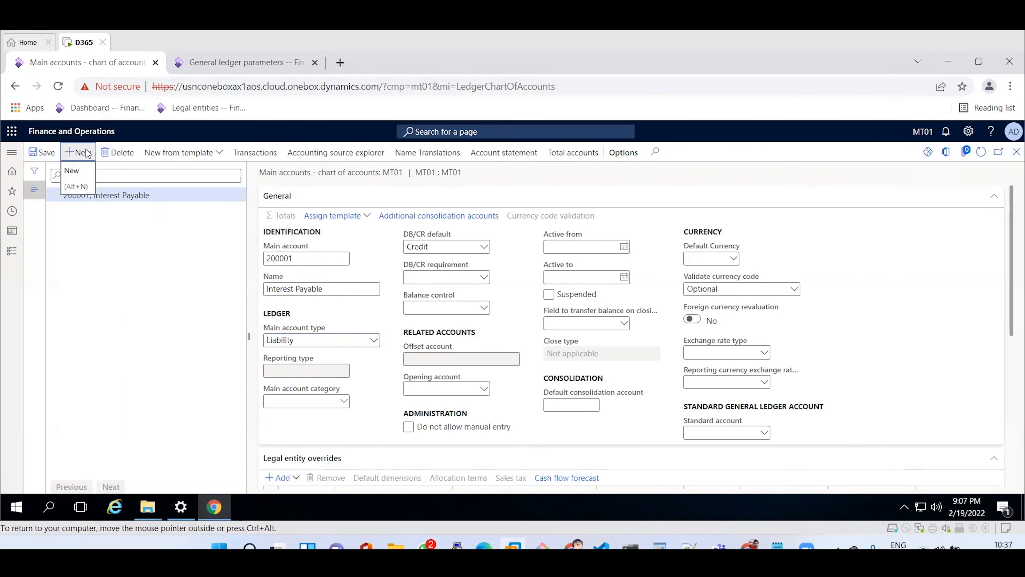
click(74, 152)
text(300000)
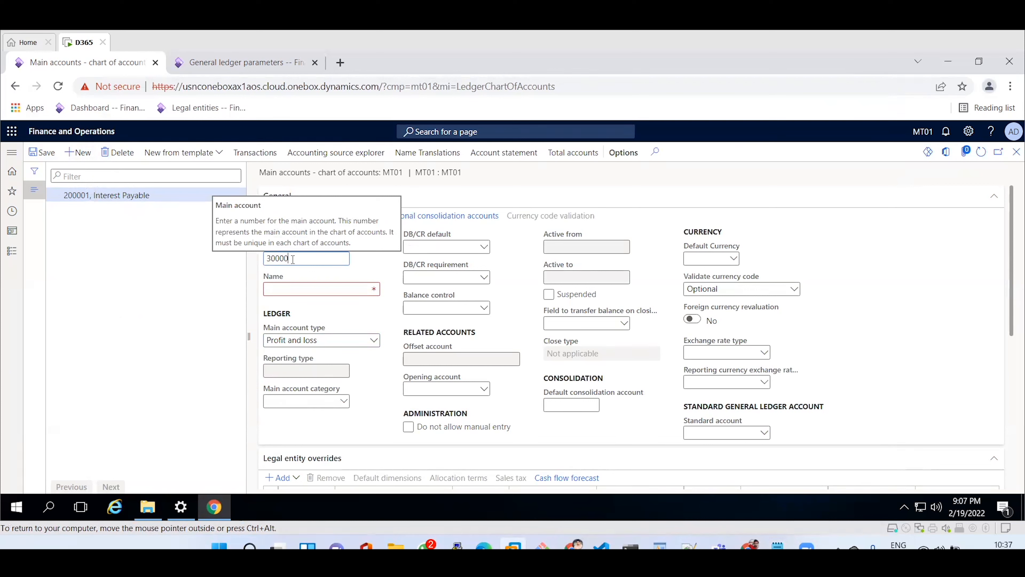
key(Tab)
text(Rent Account)
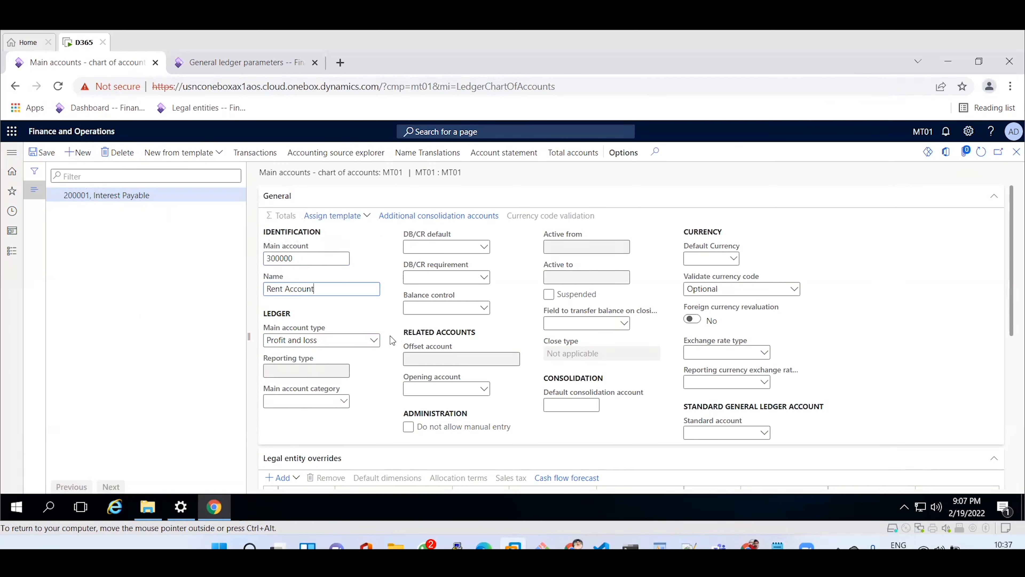
click(376, 340)
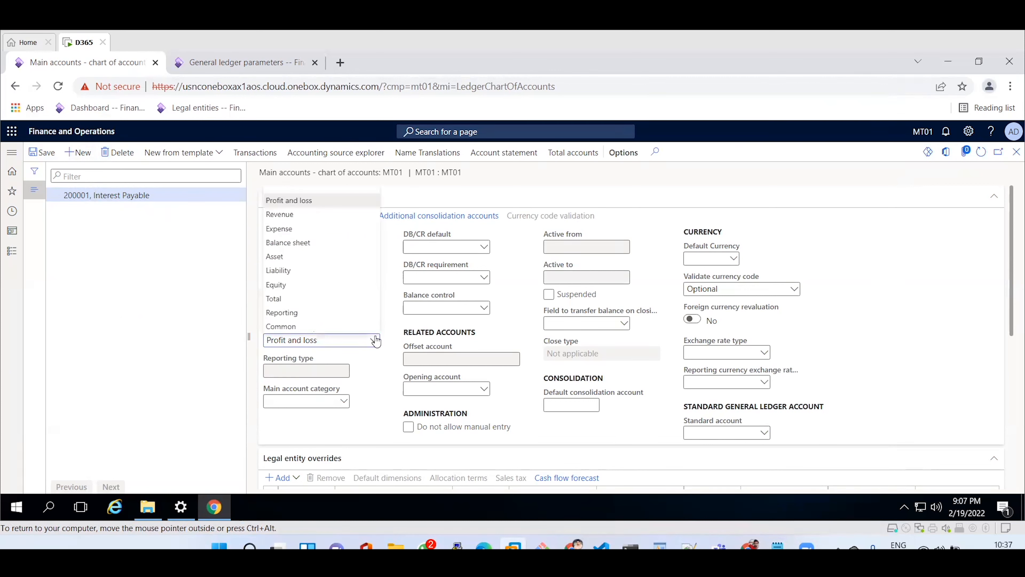
click(299, 228)
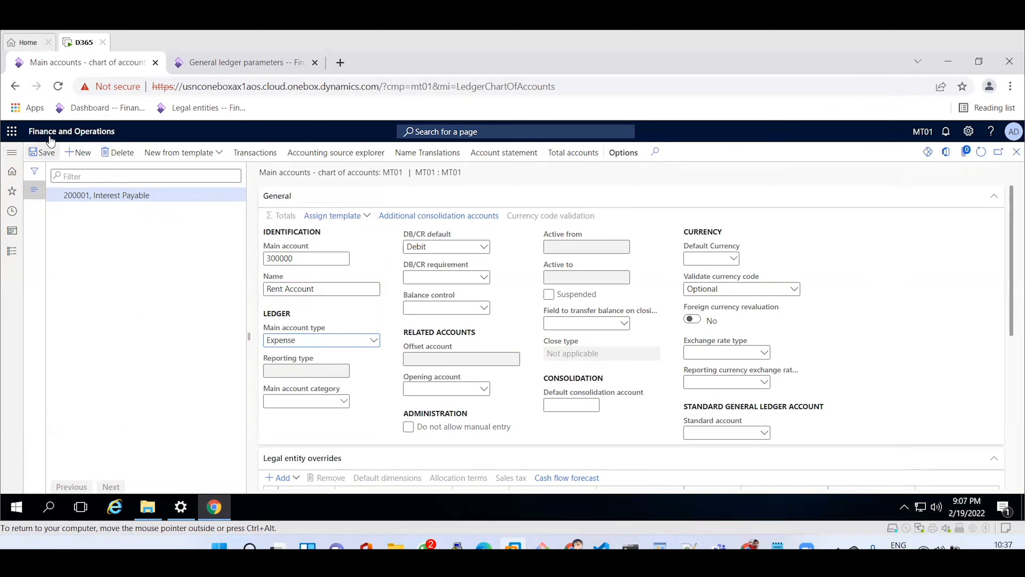
click(48, 158)
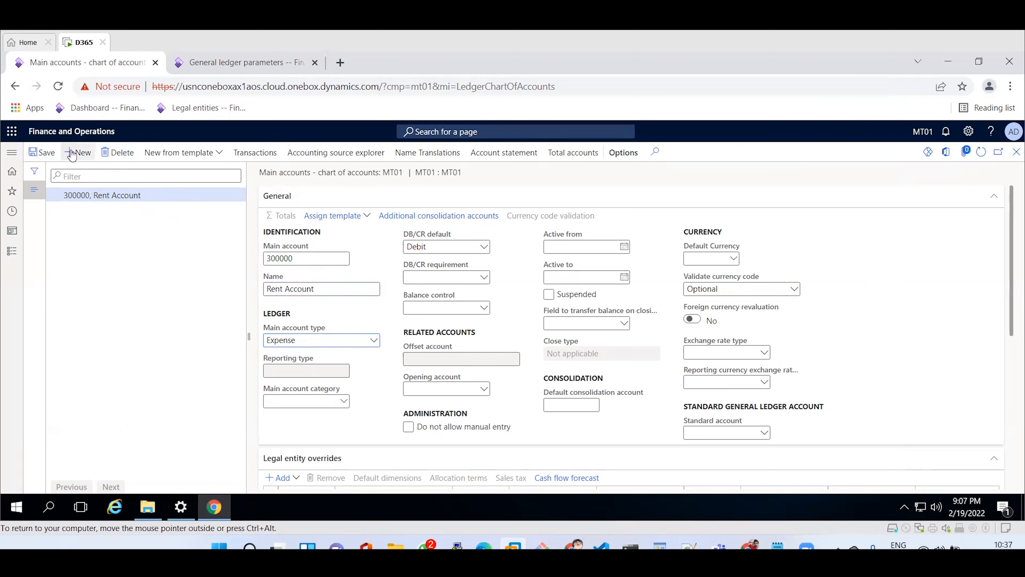
Create and save main account 300001 "Water bill Account" with type Expense, consulting the number ranges in the Notepad notes.
click(77, 152)
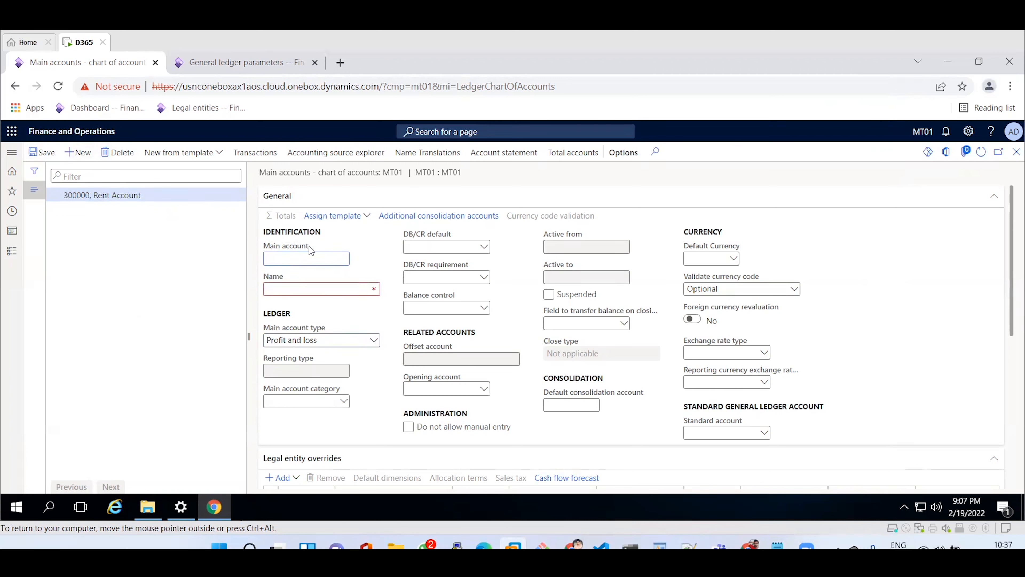
text(30000)
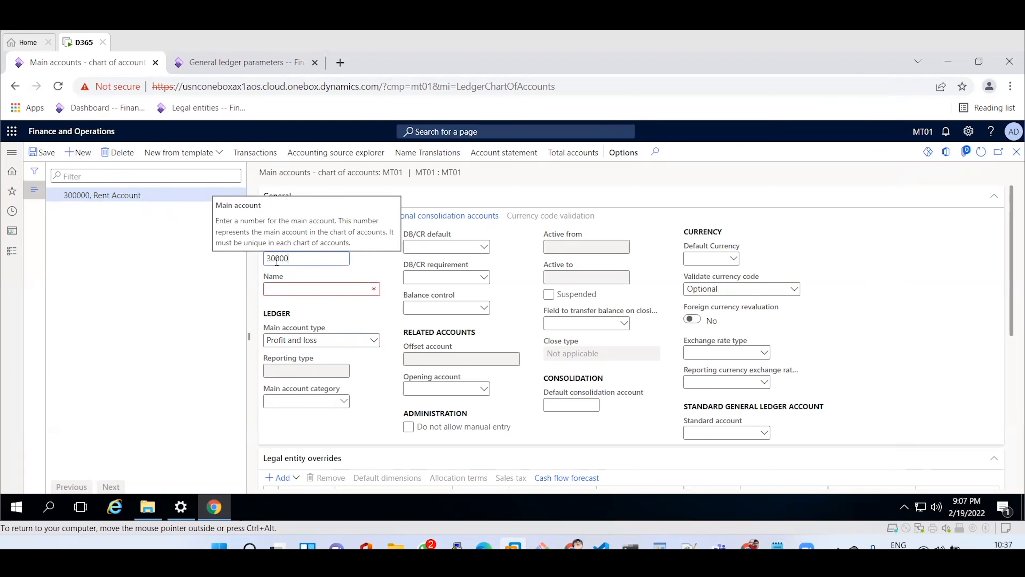
text(1)
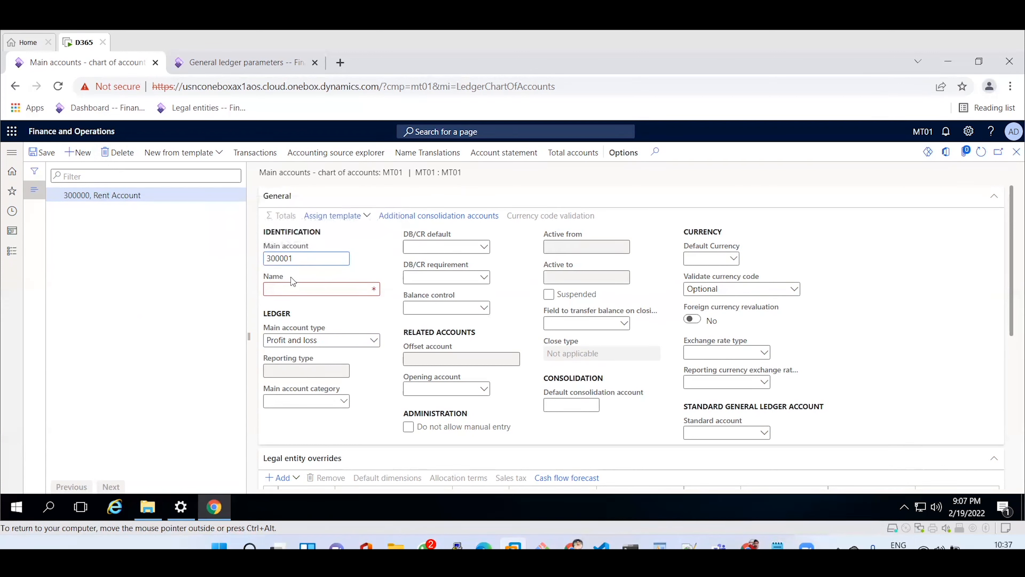
click(293, 287)
text(Water bill Account)
click(373, 341)
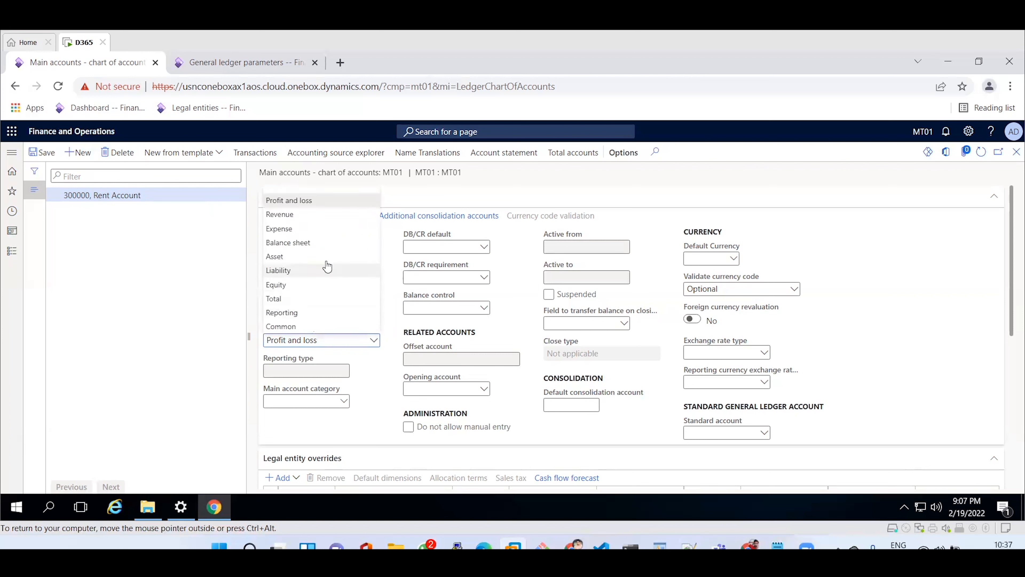
click(279, 229)
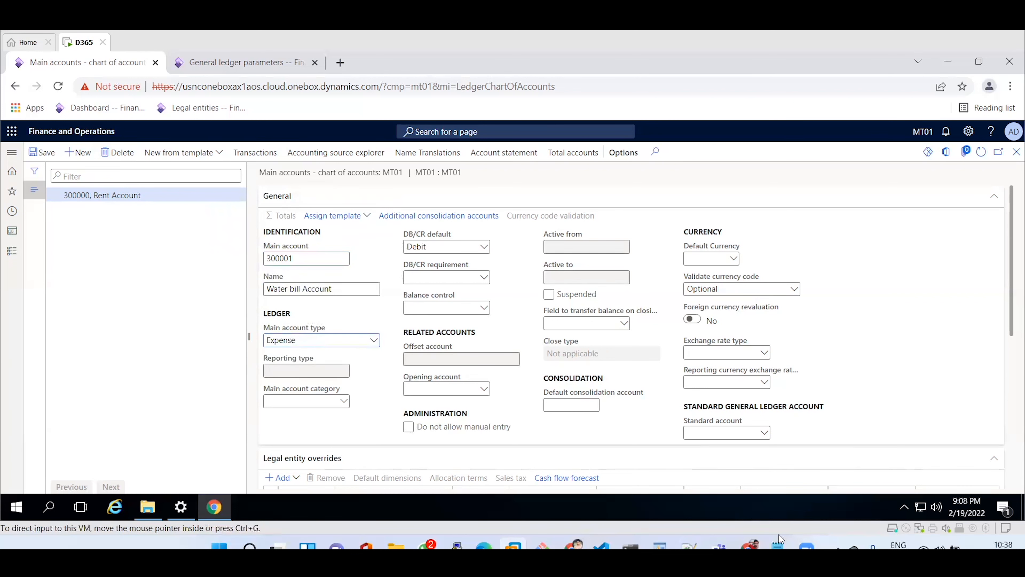
mouse_move(779, 541)
click(768, 505)
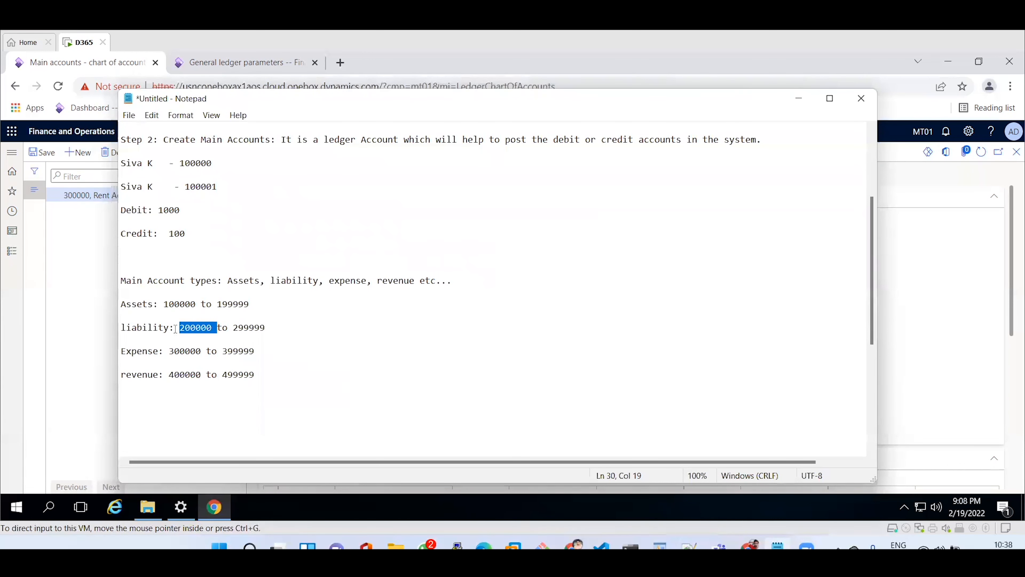
click(72, 373)
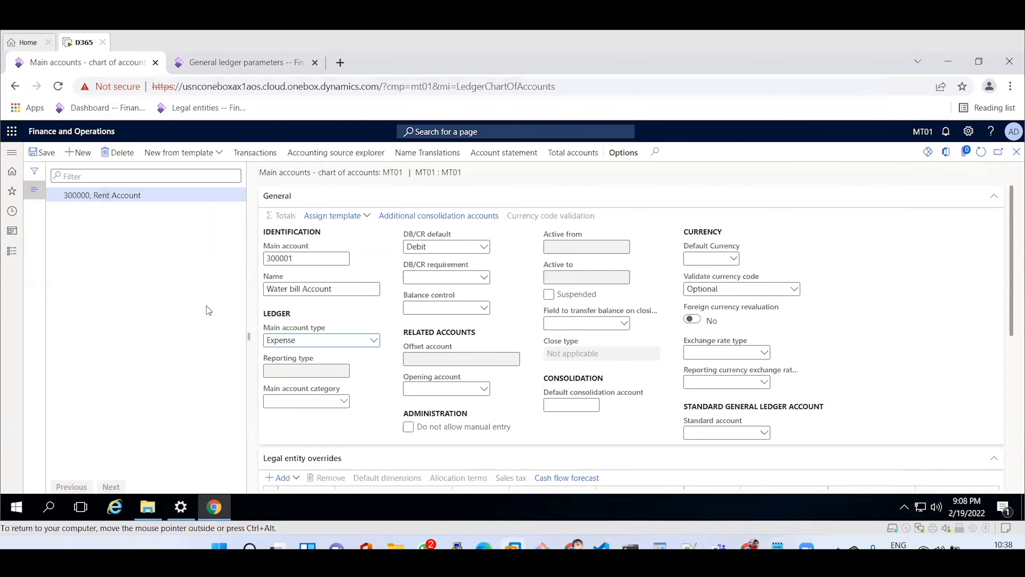
click(49, 156)
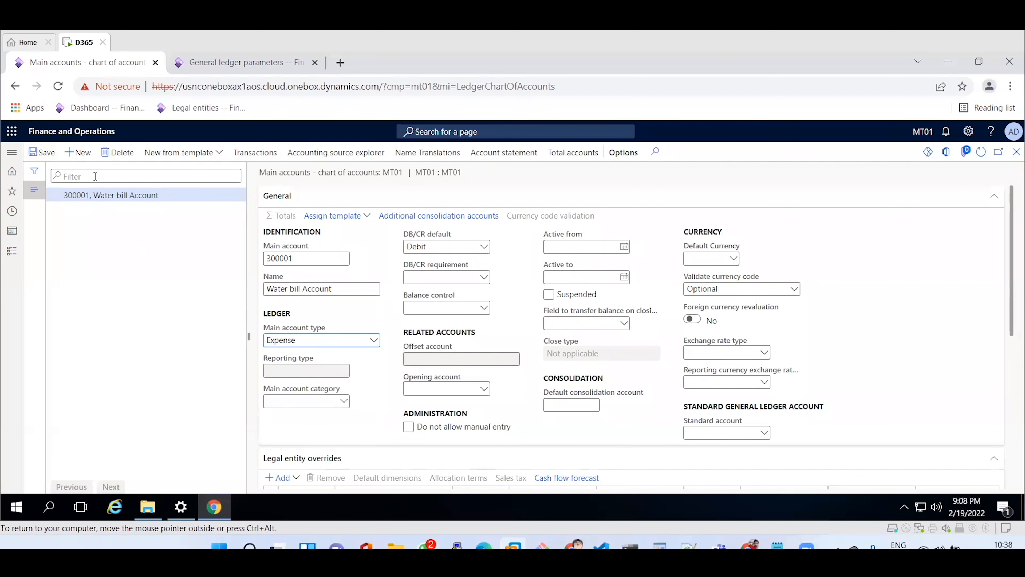
Create and save main account 400000 "Dividend receivable Account" with type Revenue, checking the revenue range in the Notepad notes.
click(80, 156)
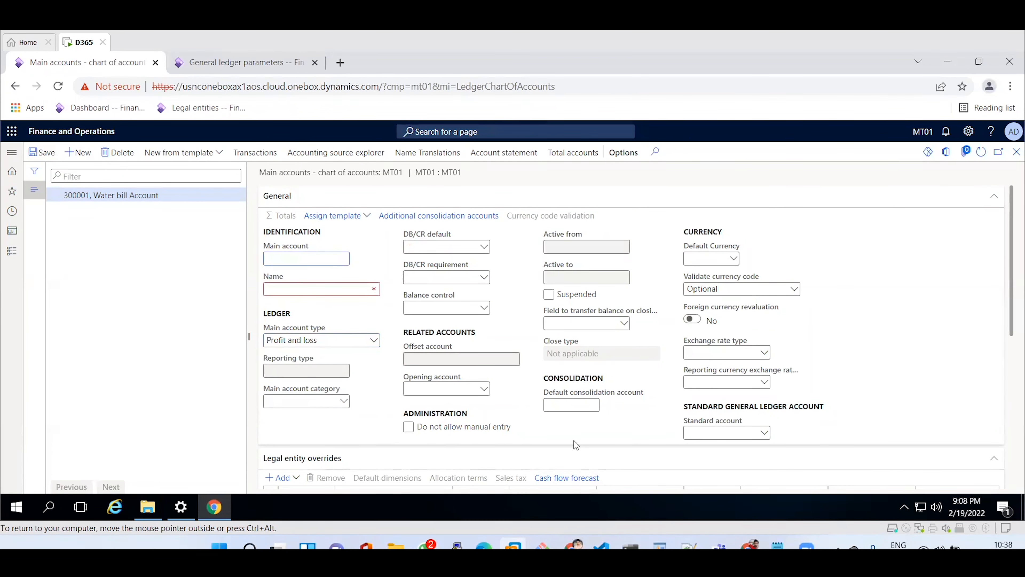
mouse_move(747, 543)
click(746, 493)
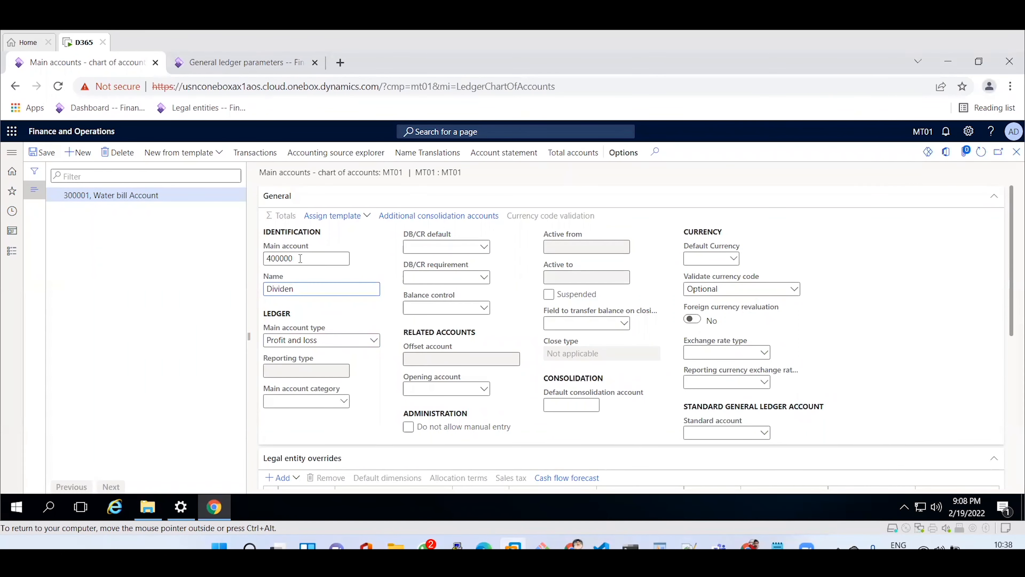
text(dend receiv)
click(777, 545)
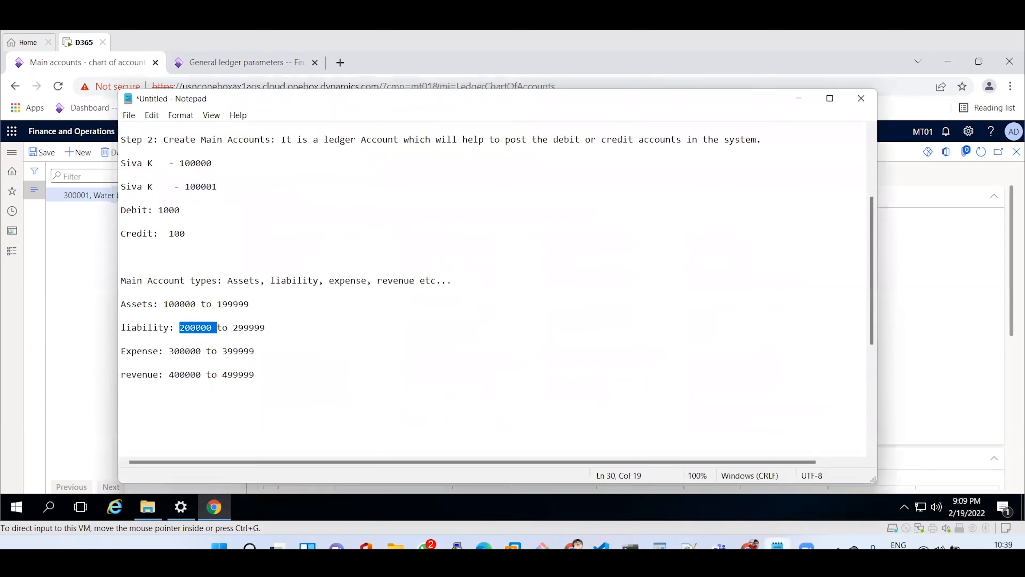
click(777, 545)
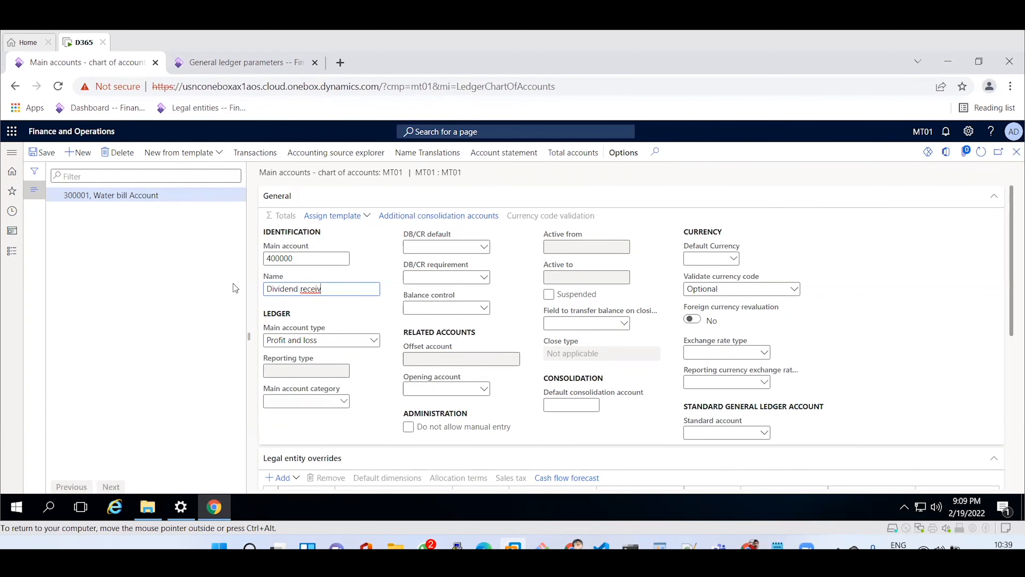
text(able A)
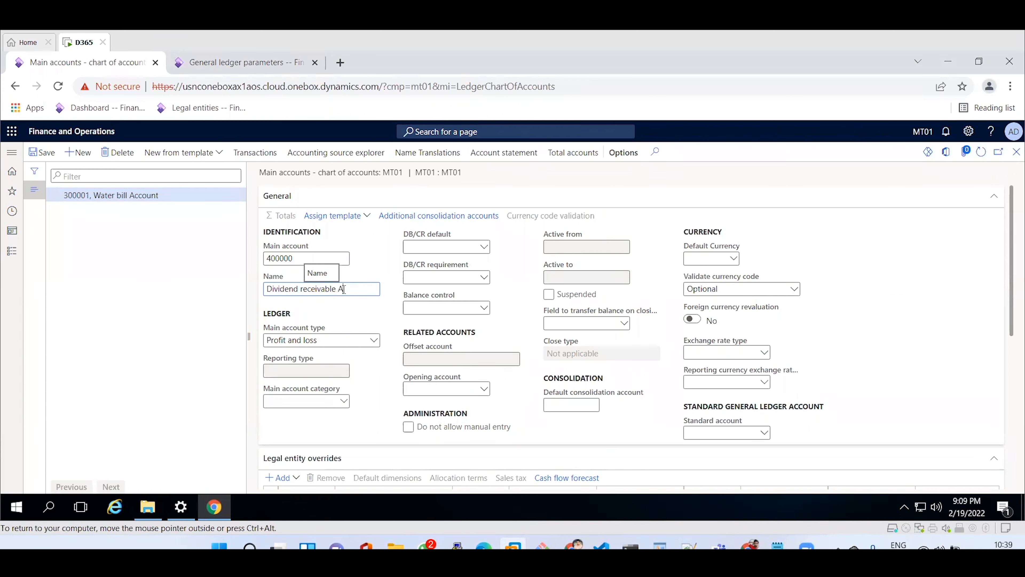
text(ccount)
click(374, 341)
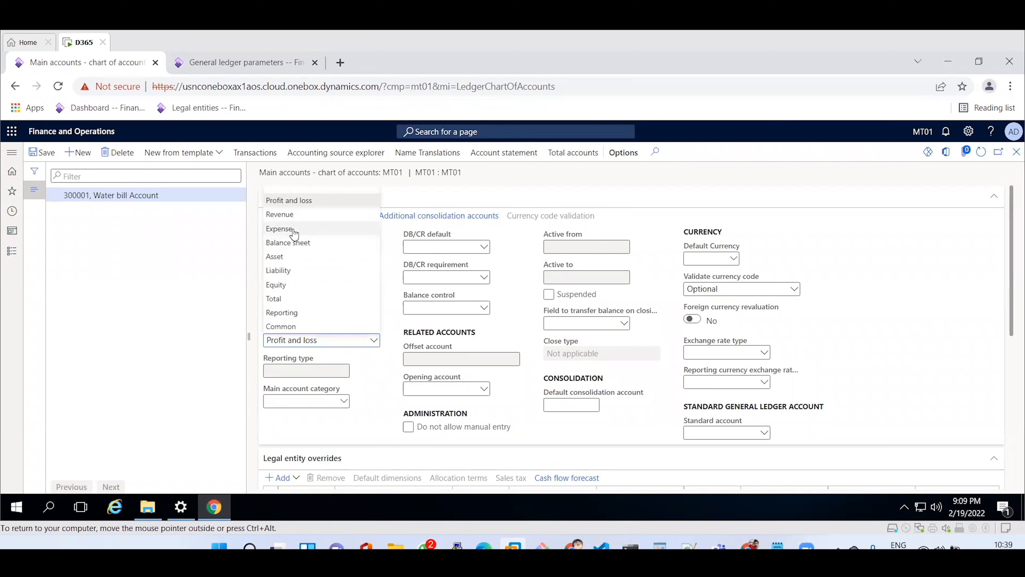
click(282, 213)
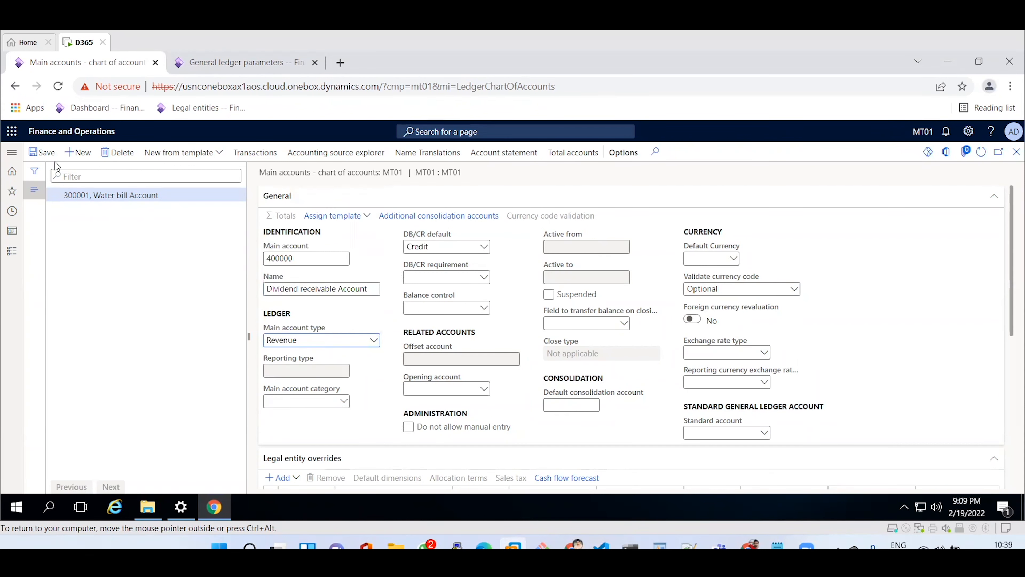
click(43, 154)
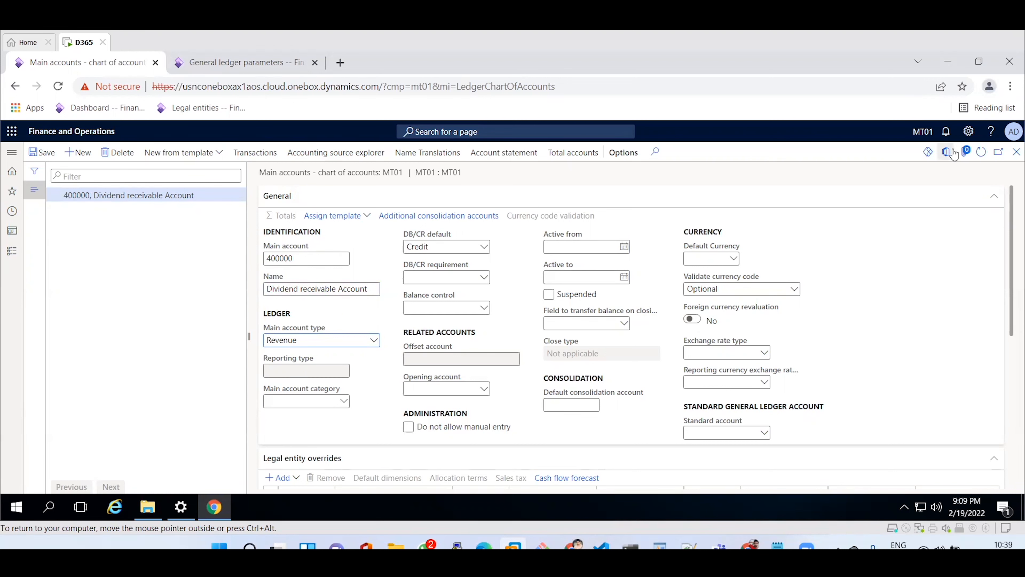
Switch the active company to USMF.
click(916, 137)
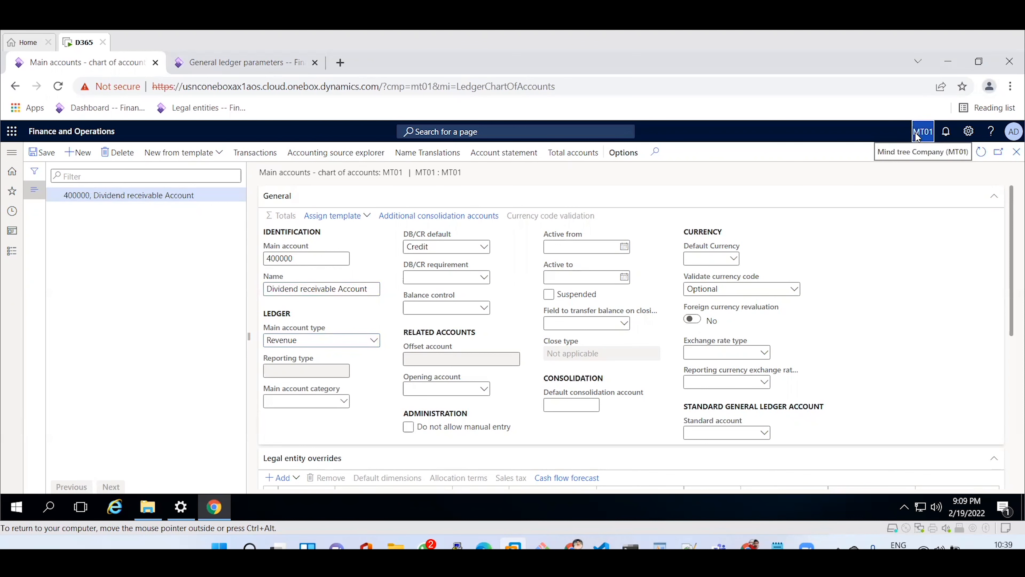
text(USMF)
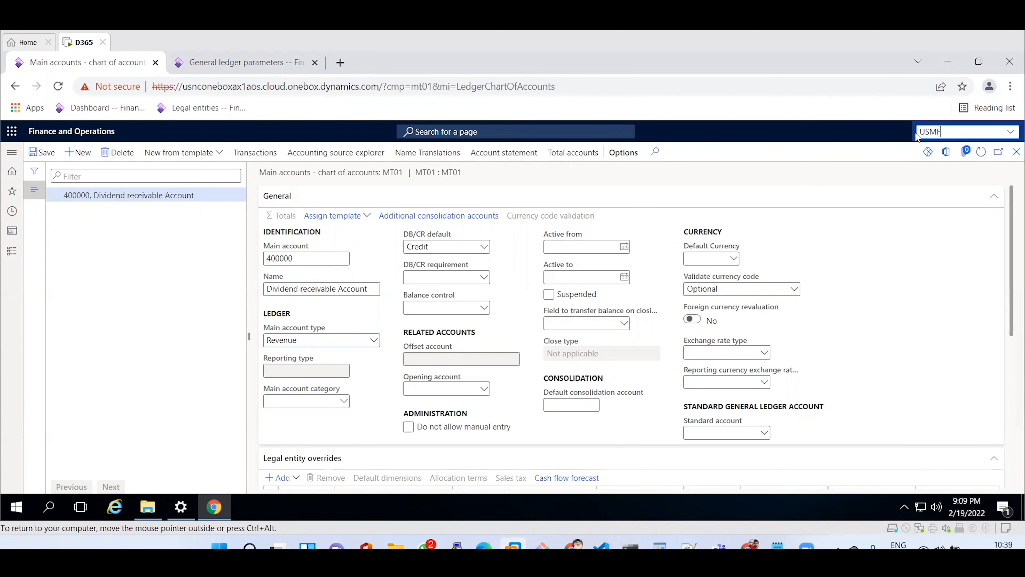
key(Return)
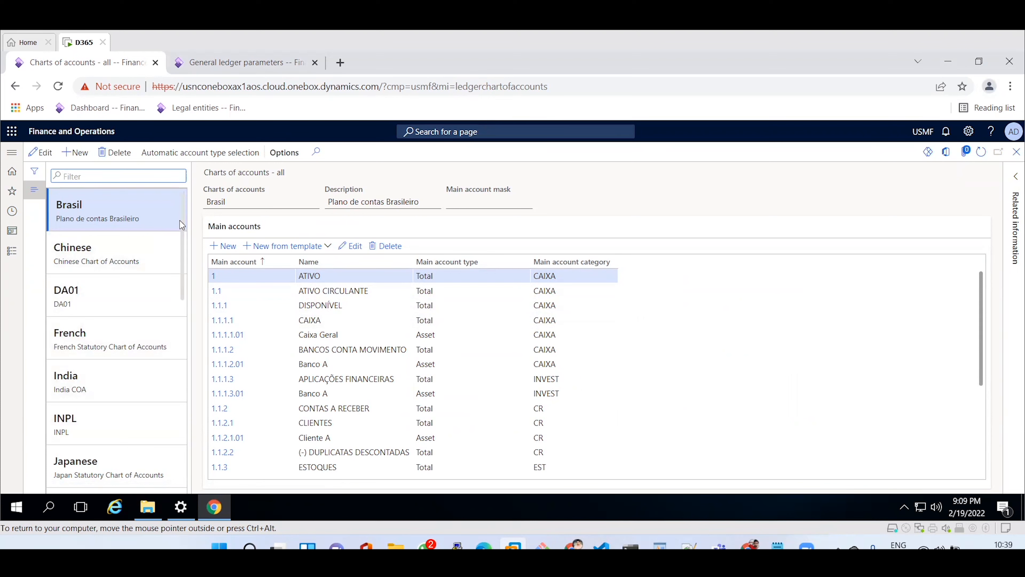
Select the Shared chart of accounts and examine how its main accounts and total accounts are numbered.
scroll(181, 248, down, 1)
drag(181, 248, 185, 389)
scroll(184, 390, down, 1)
click(65, 304)
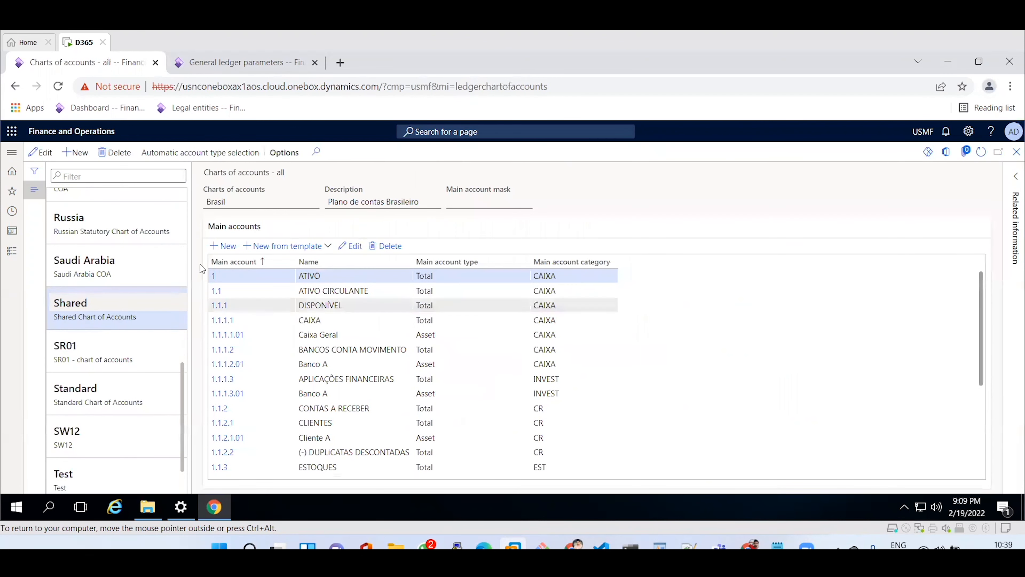
click(96, 306)
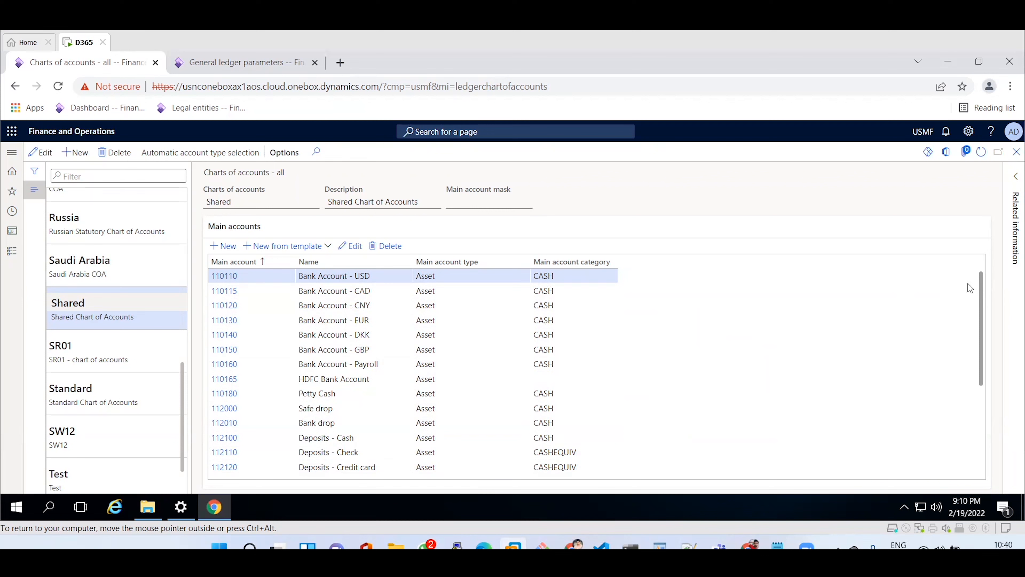
drag(981, 299, 982, 353)
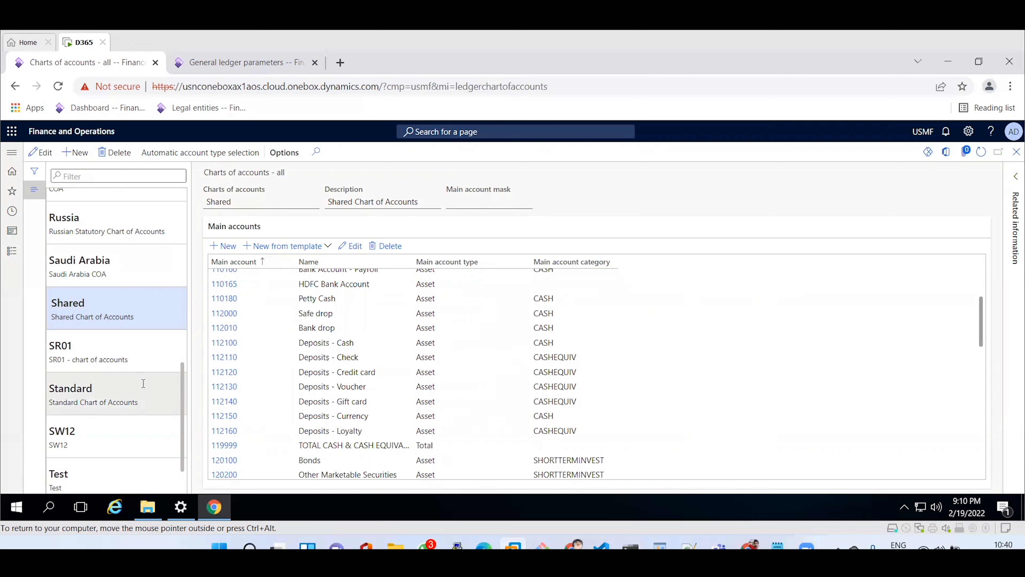
Filter the charts of accounts by "mt01" to bring up the MT01 chart.
scroll(182, 403, up, 3)
scroll(191, 268, up, 5)
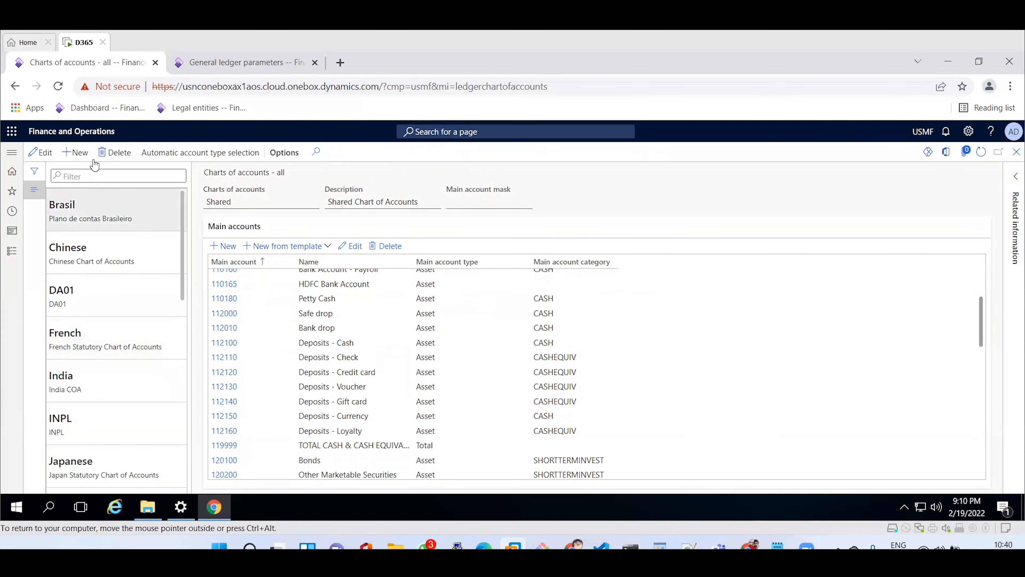
click(72, 174)
text(mt01)
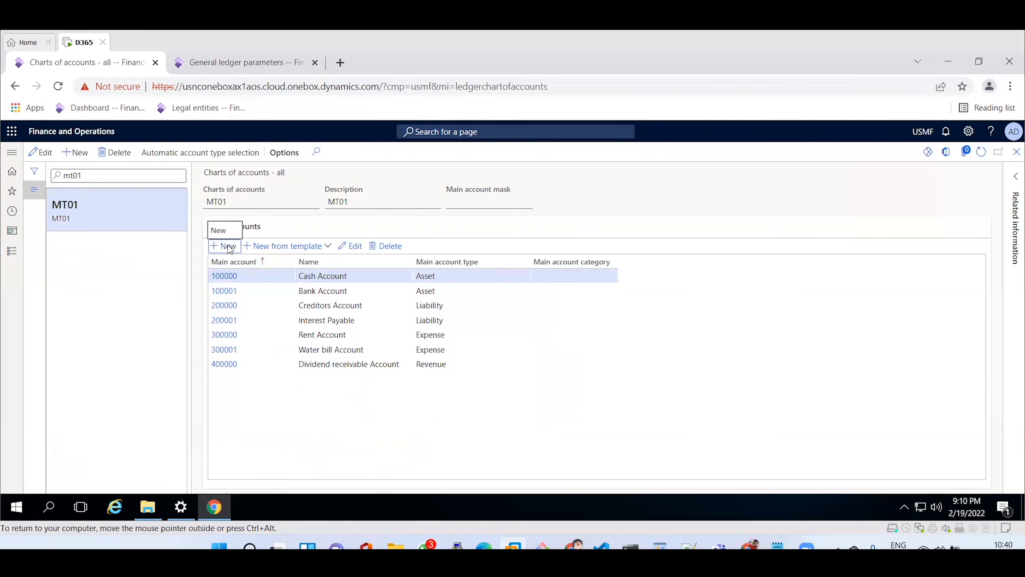
Add main account 199999 named "Asset total" to the MT01 chart with the main account type Total.
click(228, 247)
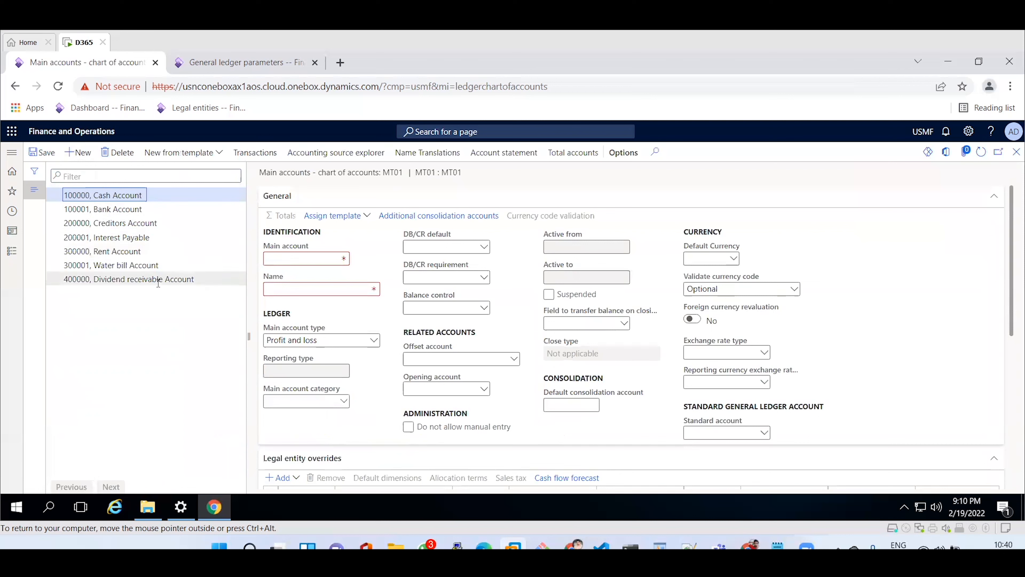
click(293, 262)
text(199999)
key(Tab)
text(Ass)
text(t total)
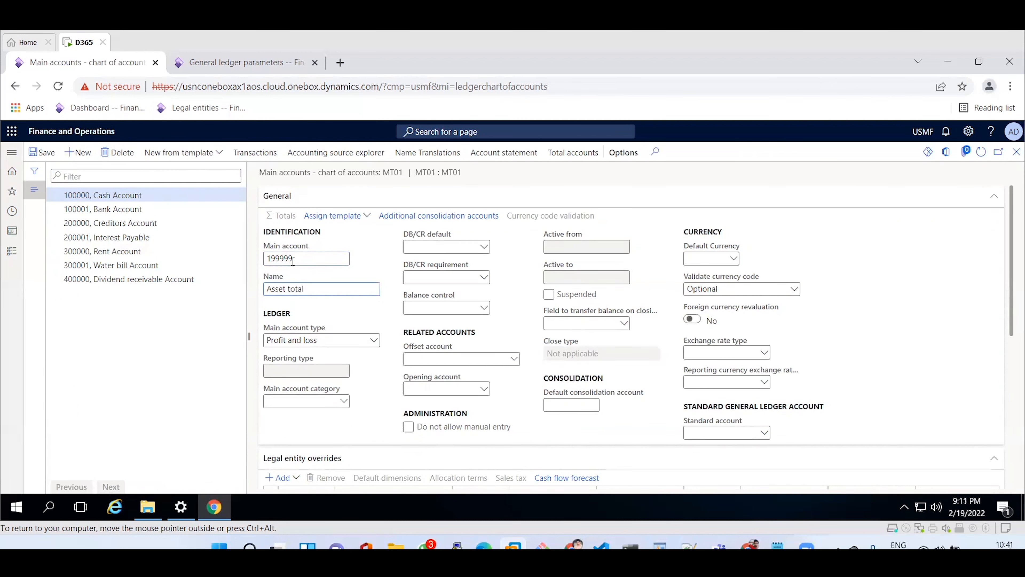
click(372, 344)
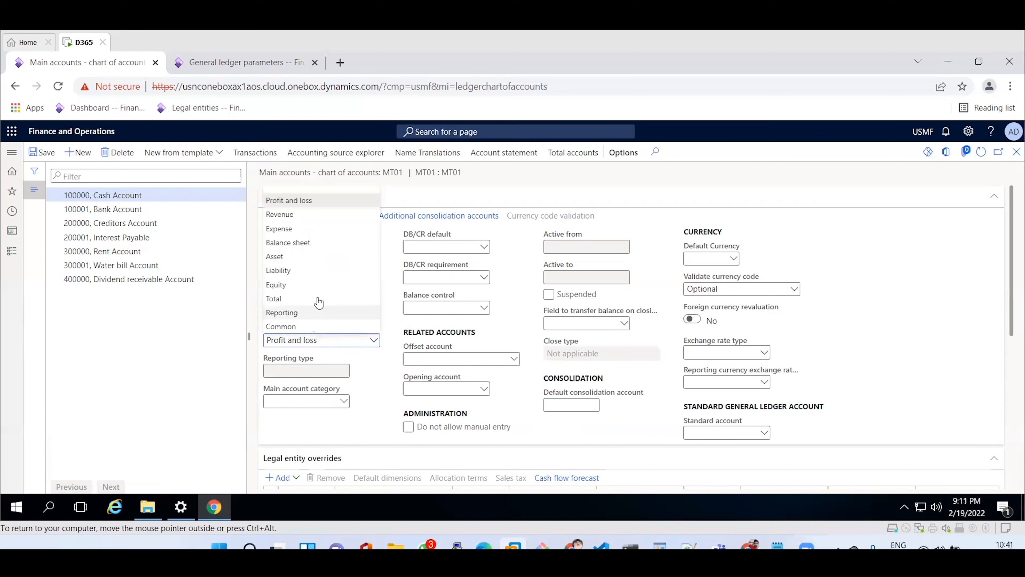
click(373, 385)
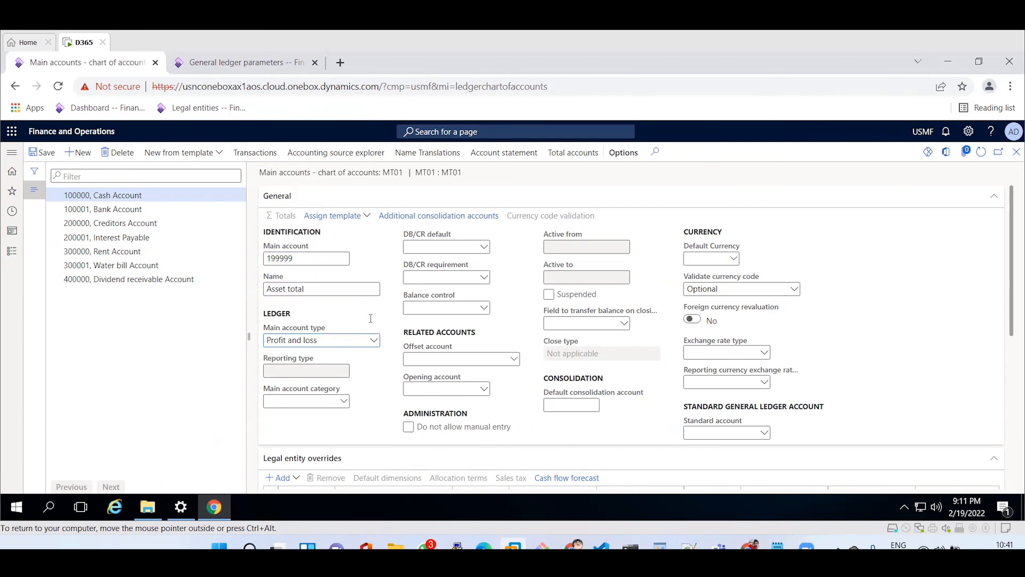
click(374, 341)
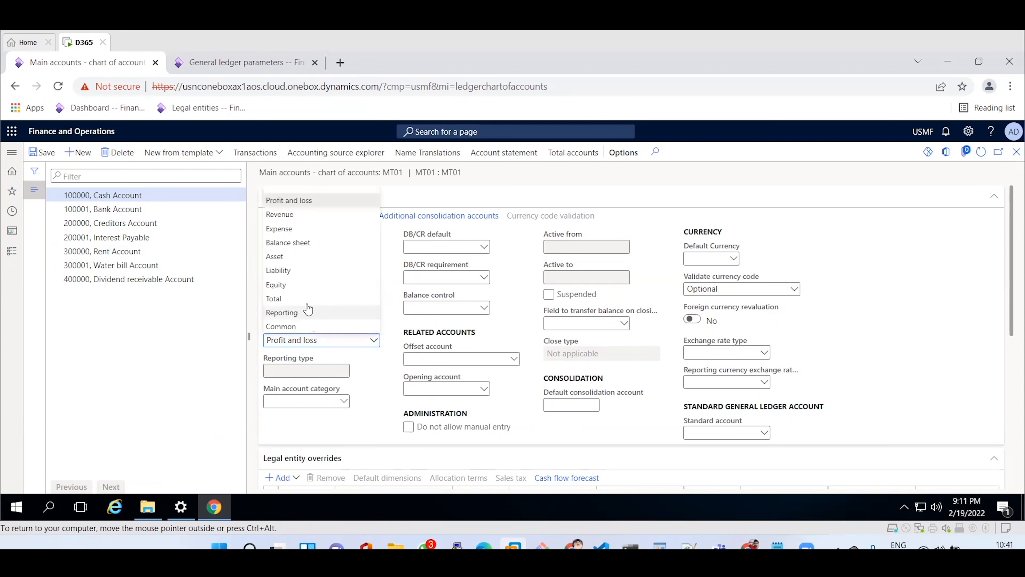
click(294, 301)
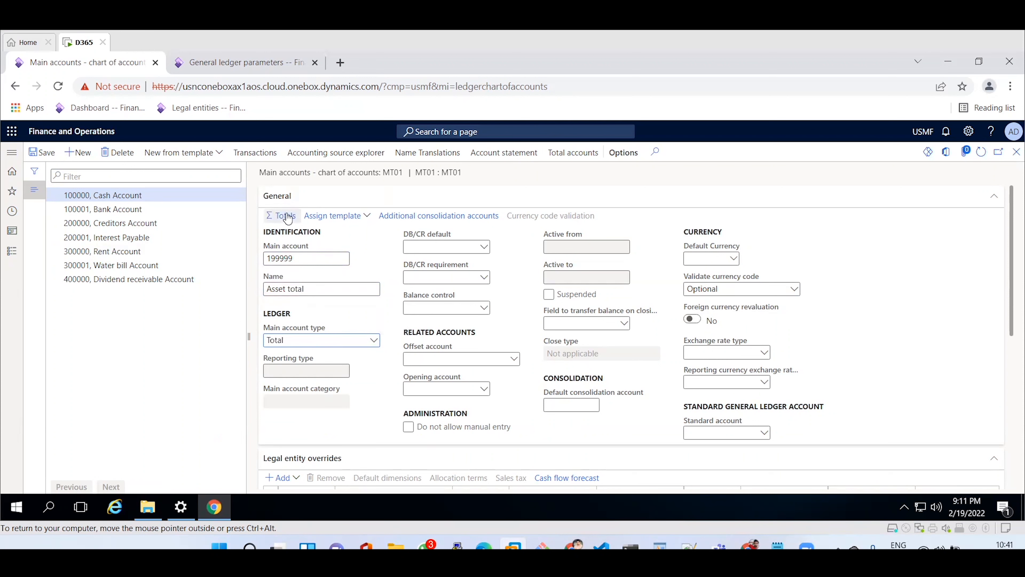
Define and save the totals interval of account 199999 from 100000 to 199999, choosing "Asset total" as the end account.
click(287, 217)
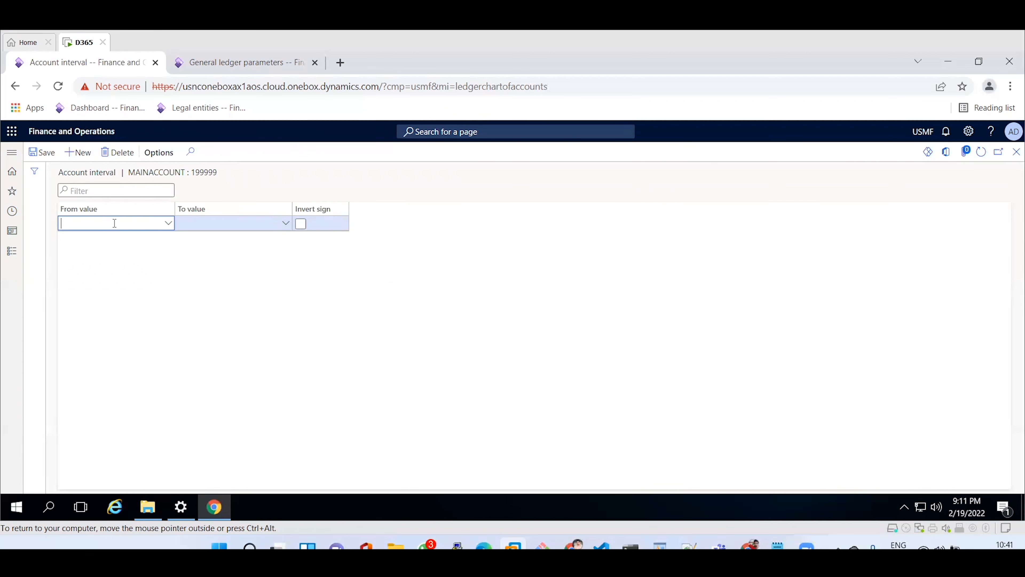
click(169, 229)
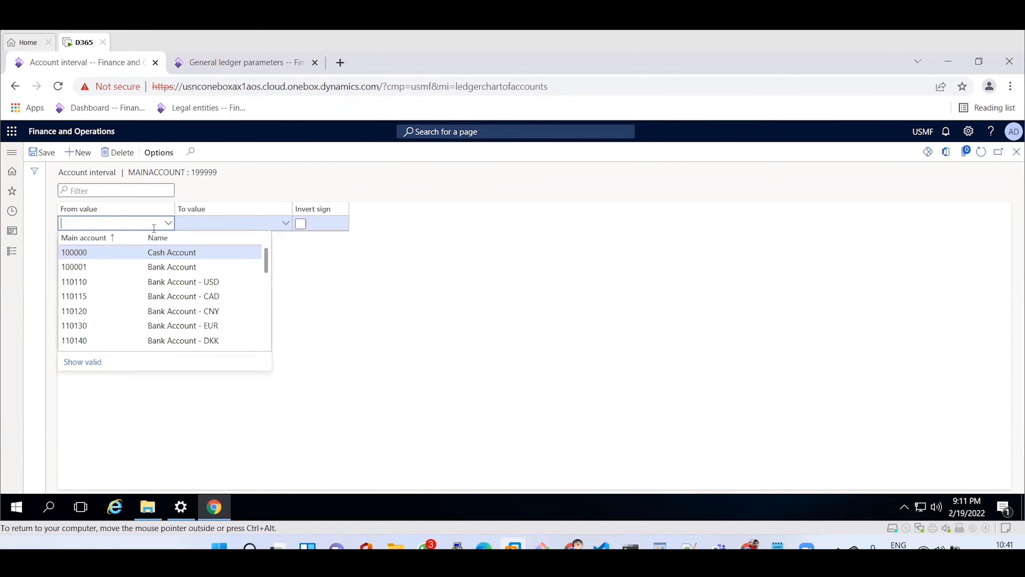
click(99, 257)
click(234, 223)
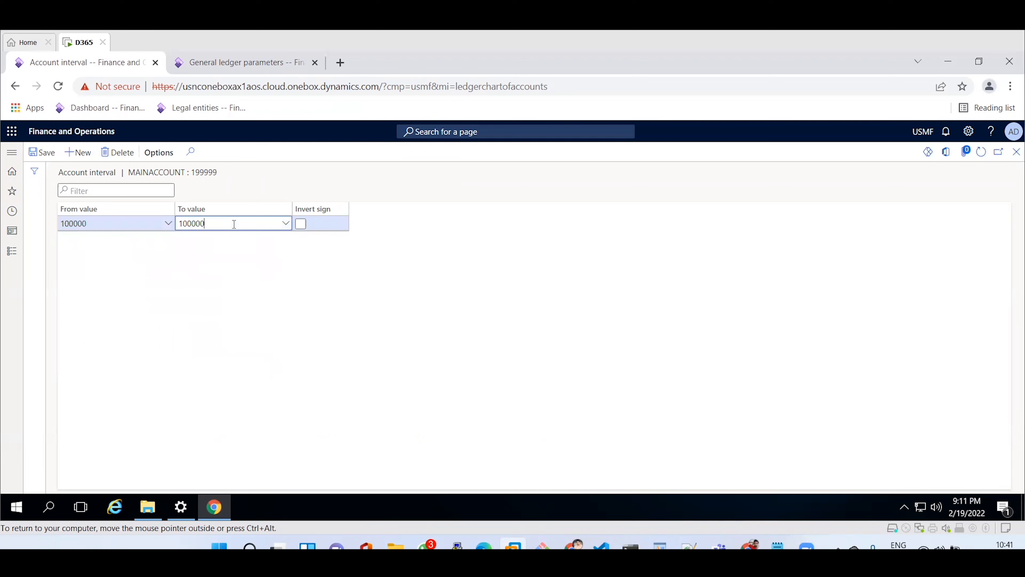
key(BackSpace)
key(BackSpace)
key(BackSpace)
key(BackSpace)
text(9999)
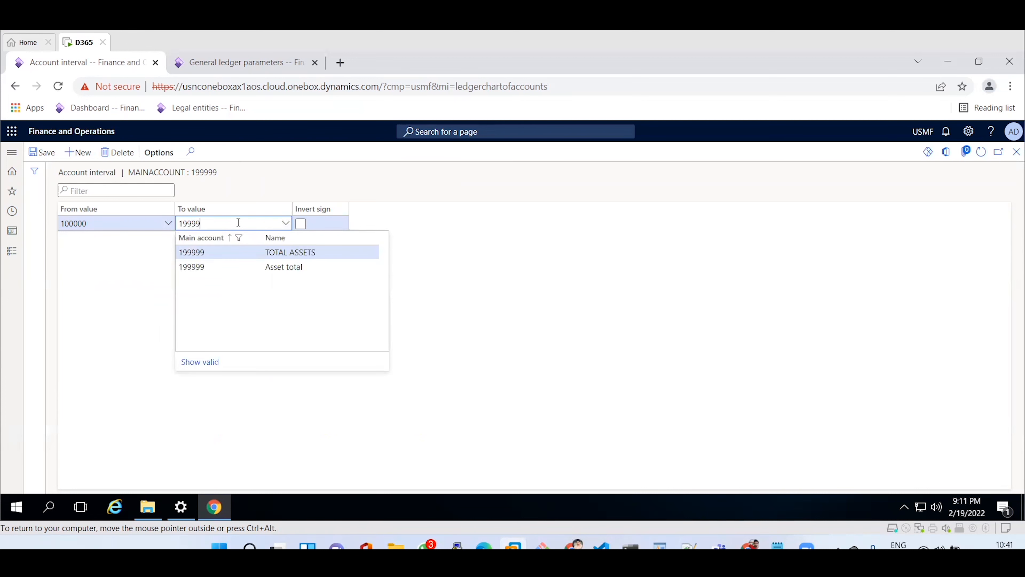
click(213, 268)
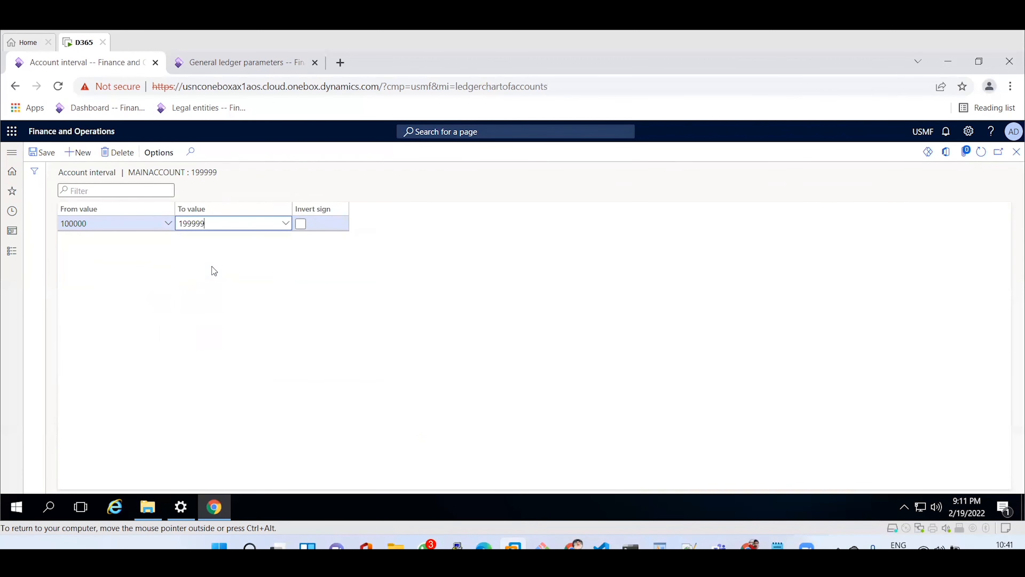
click(42, 152)
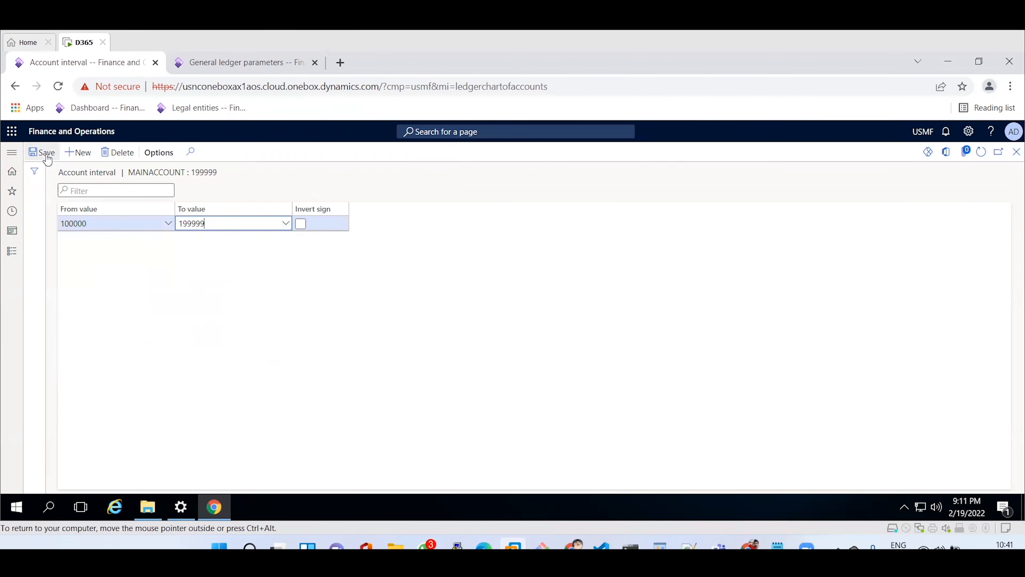